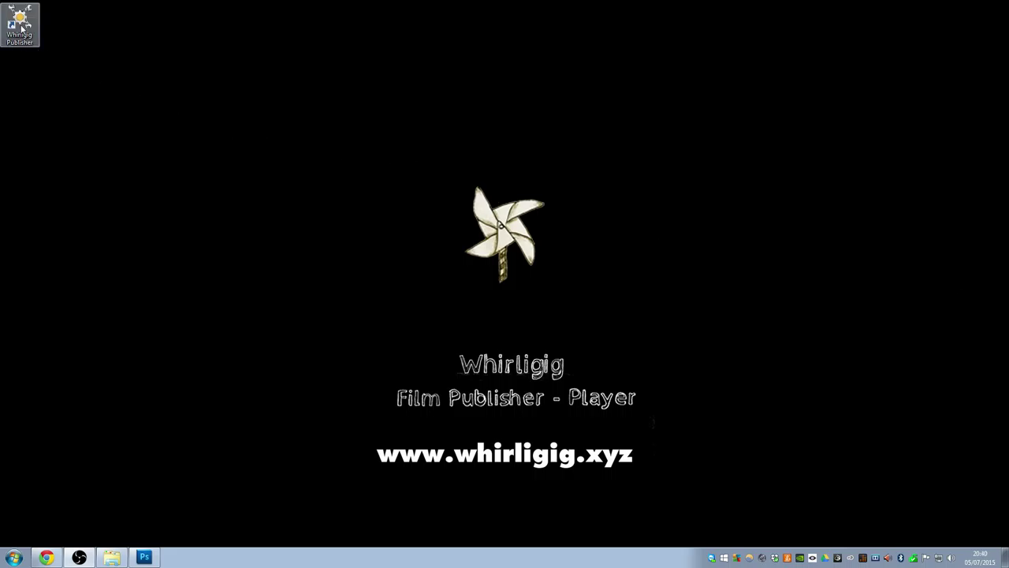
Step: Launch Whirligig Publisher and open the menu settings of the Vortex Player project
left_click(21, 30)
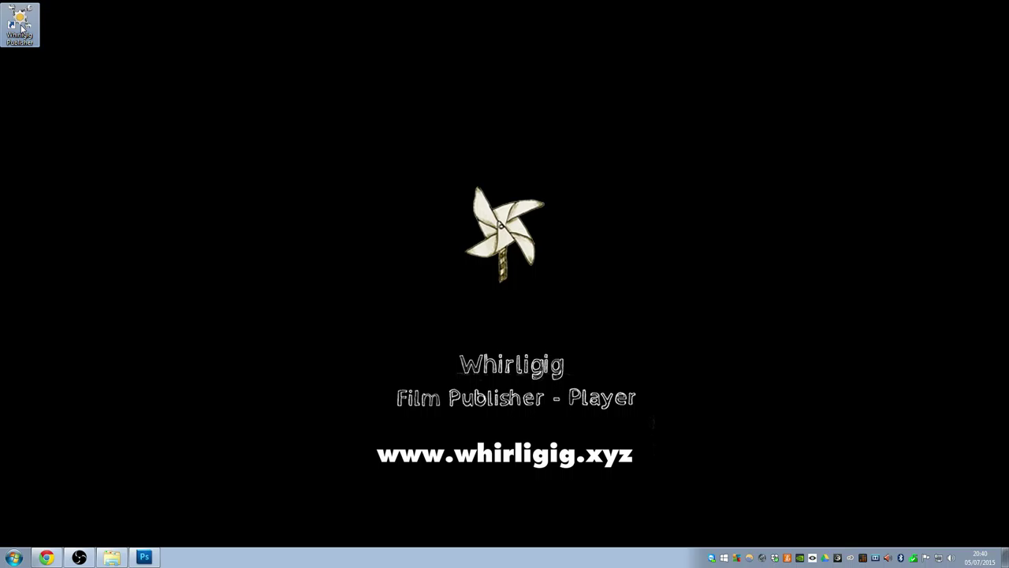
double_click(21, 30)
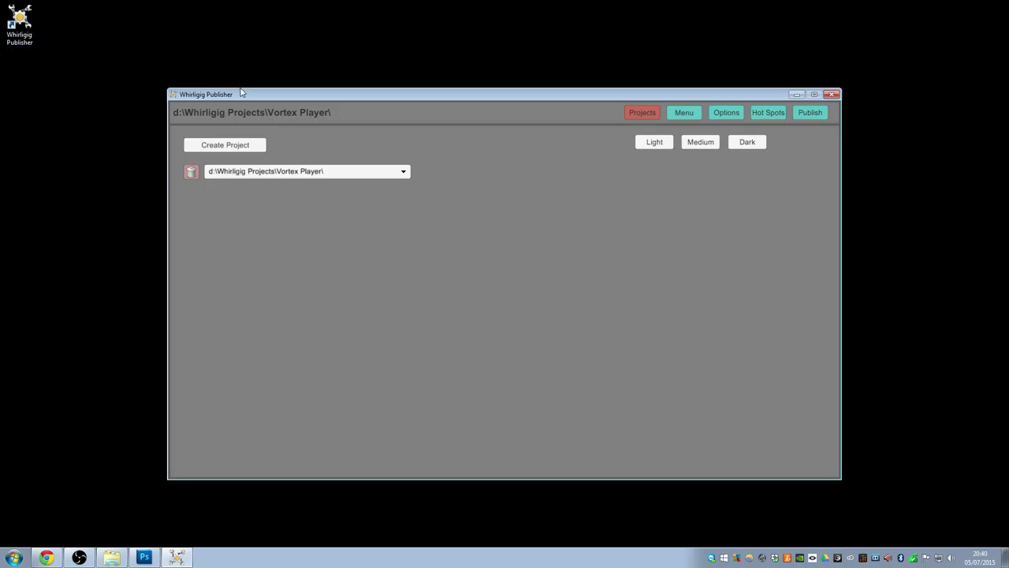
left_click_drag(241, 96, 225, 82)
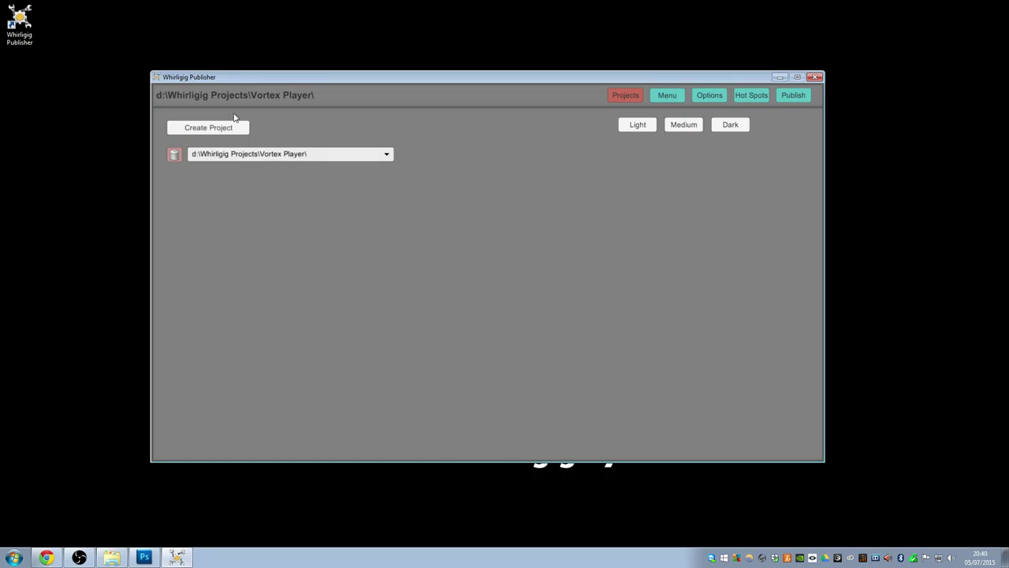
left_click(267, 155)
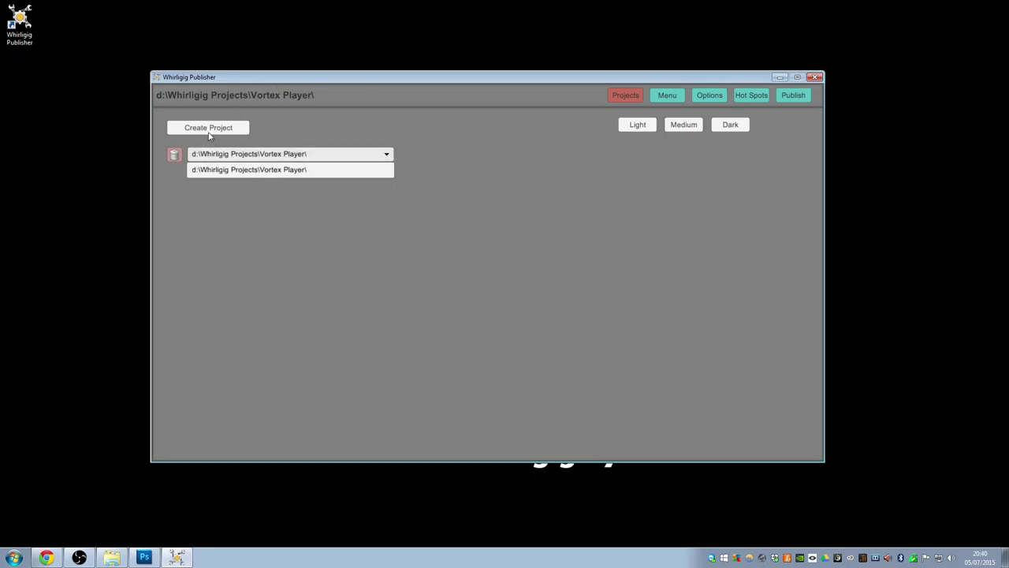
left_click(239, 156)
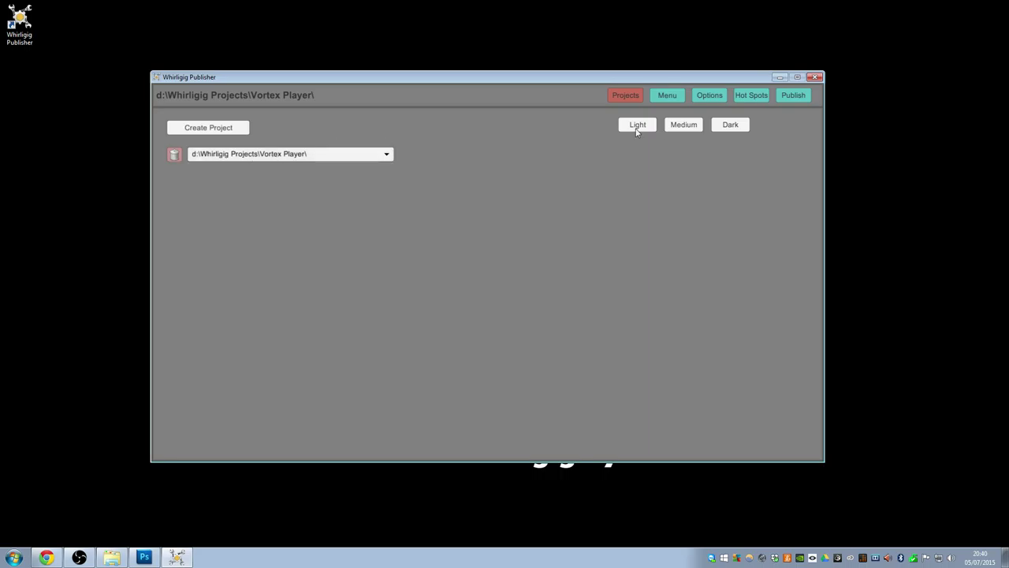
left_click(667, 96)
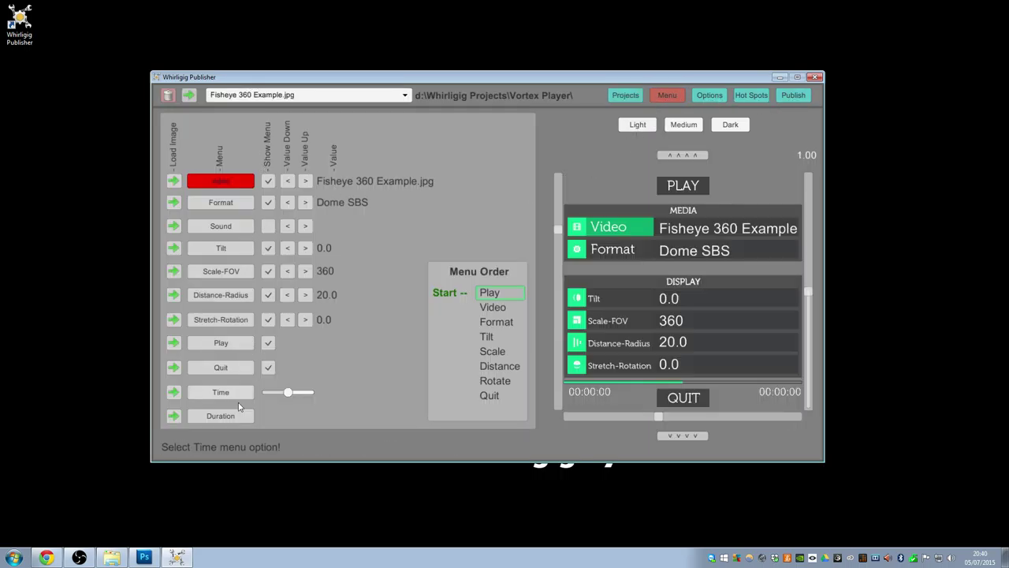
Step: Switch between Fisheye 360 Example.jpg and Nasa Sun in 3D.jpg to compare their format, scale and distance settings
left_click(252, 95)
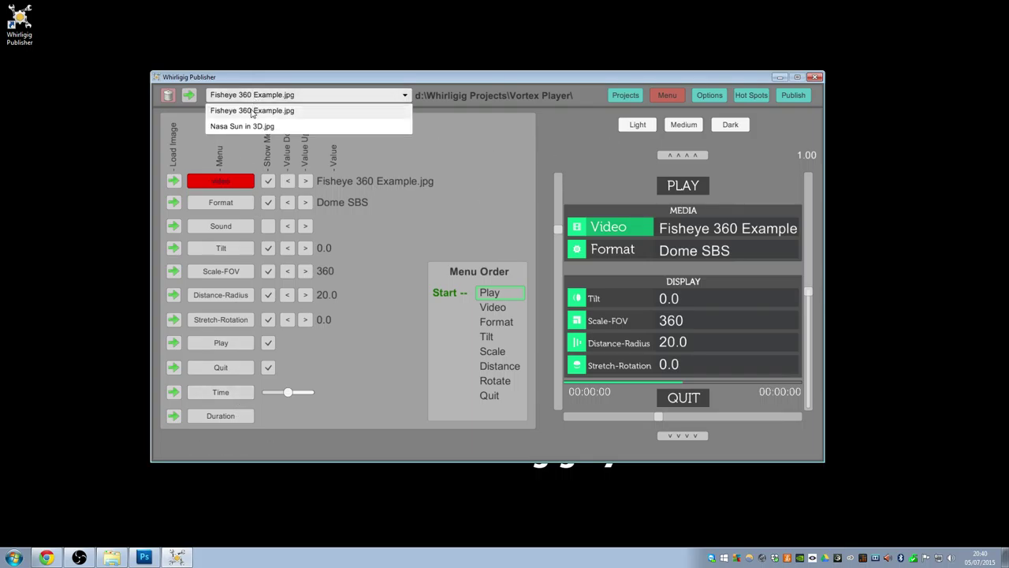
left_click(249, 126)
left_click(234, 97)
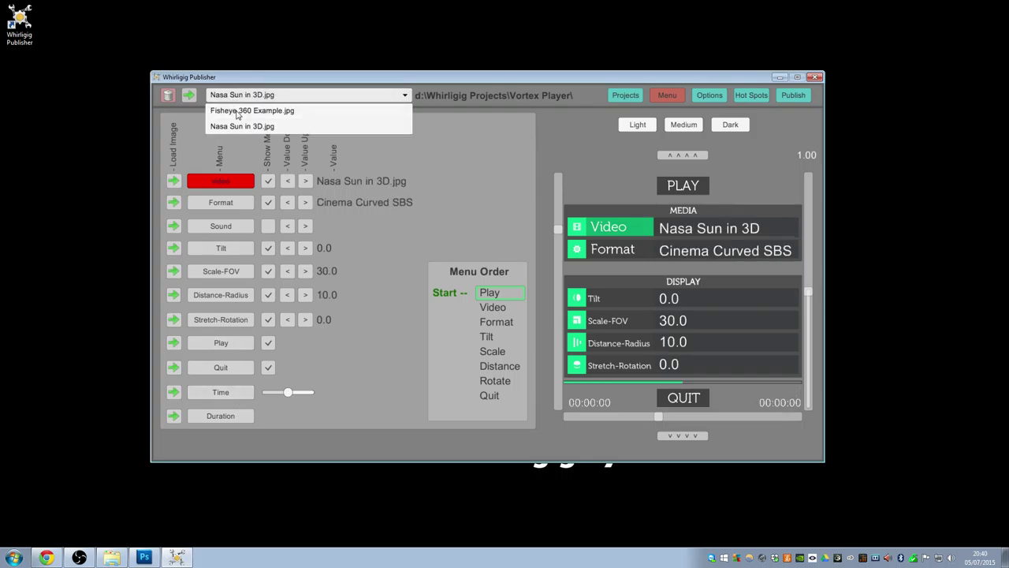
left_click(238, 111)
left_click(241, 95)
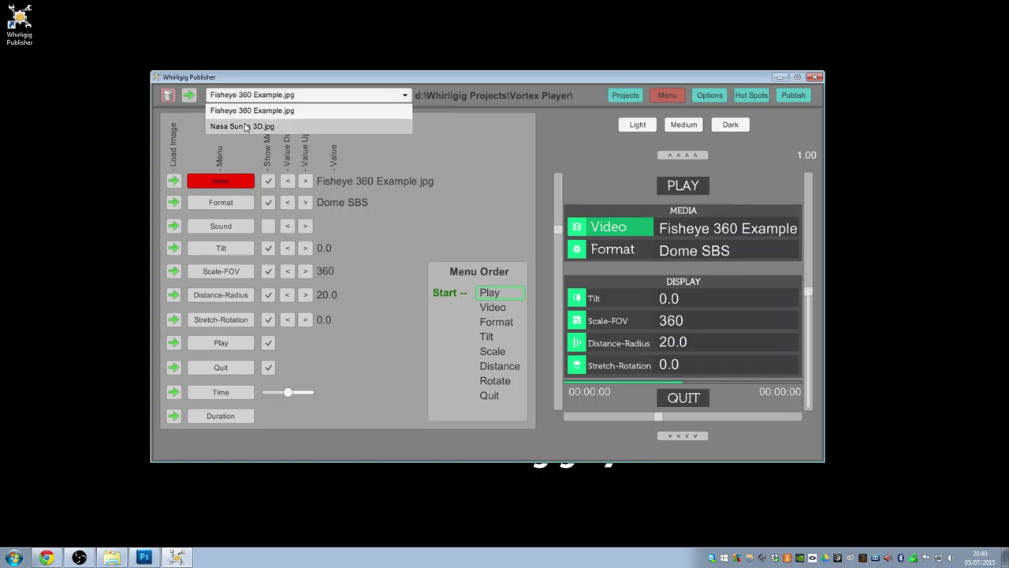
left_click(244, 124)
left_click(247, 98)
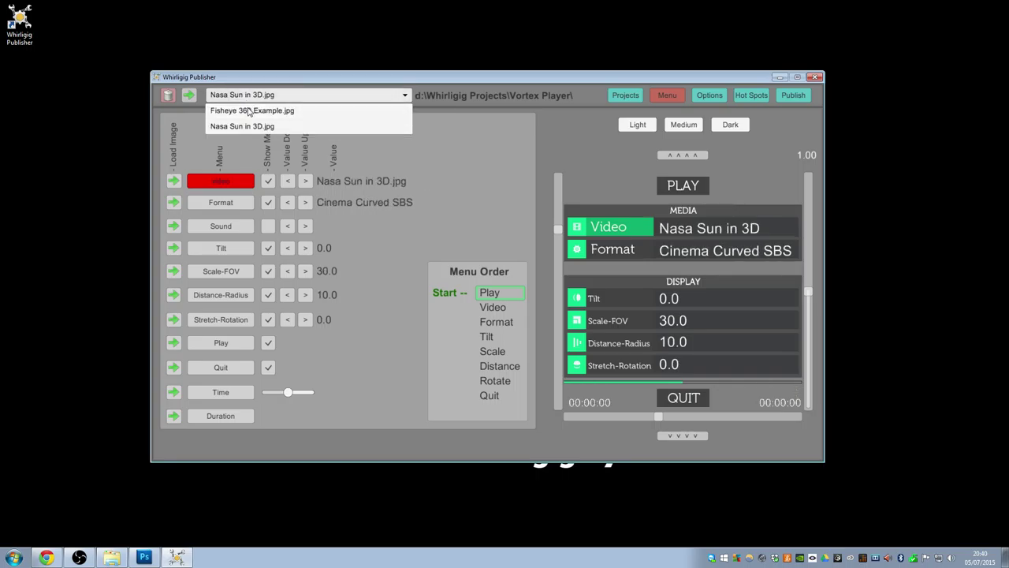
left_click(248, 109)
left_click(252, 97)
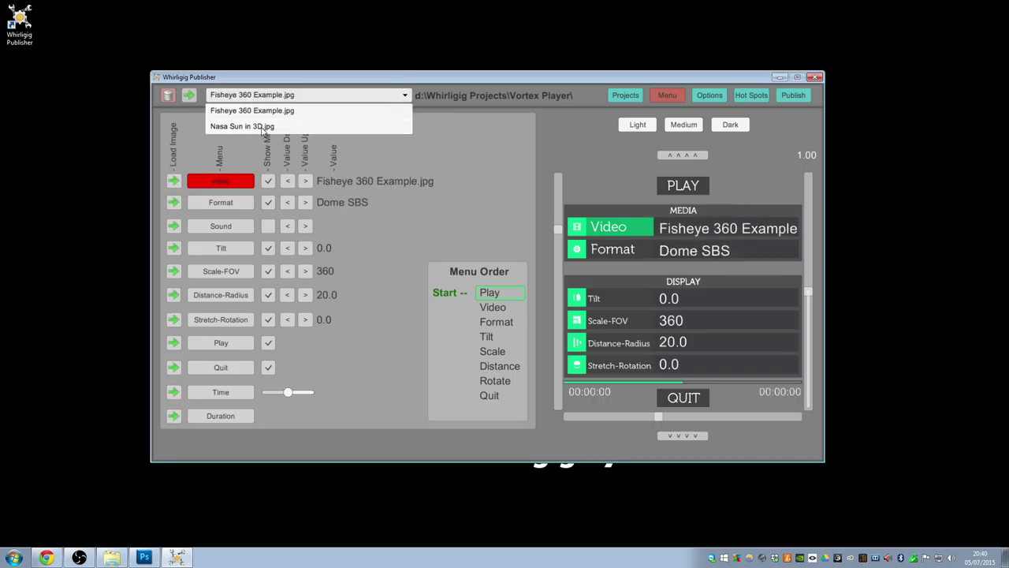
left_click(265, 125)
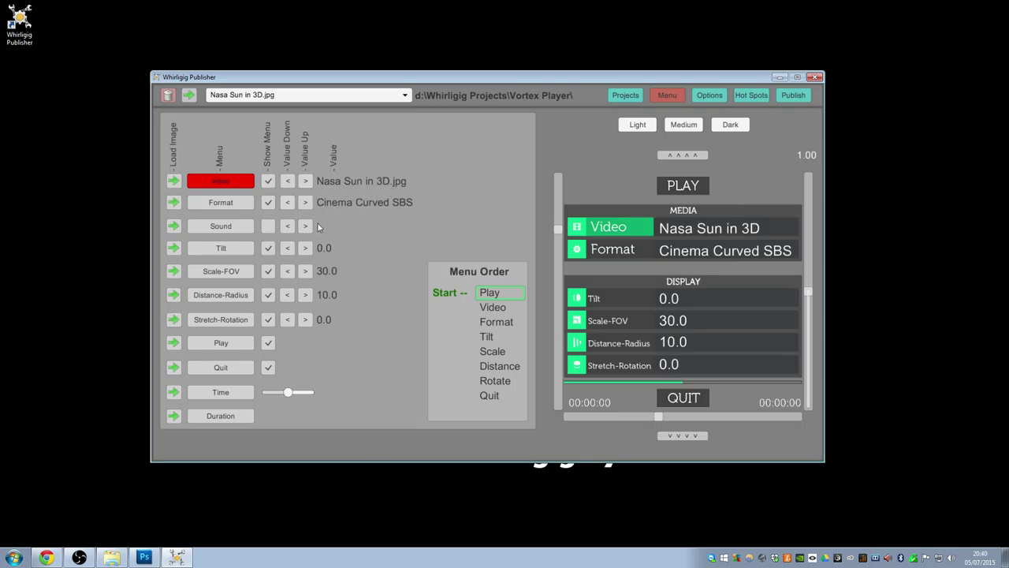
left_click(288, 96)
left_click(285, 109)
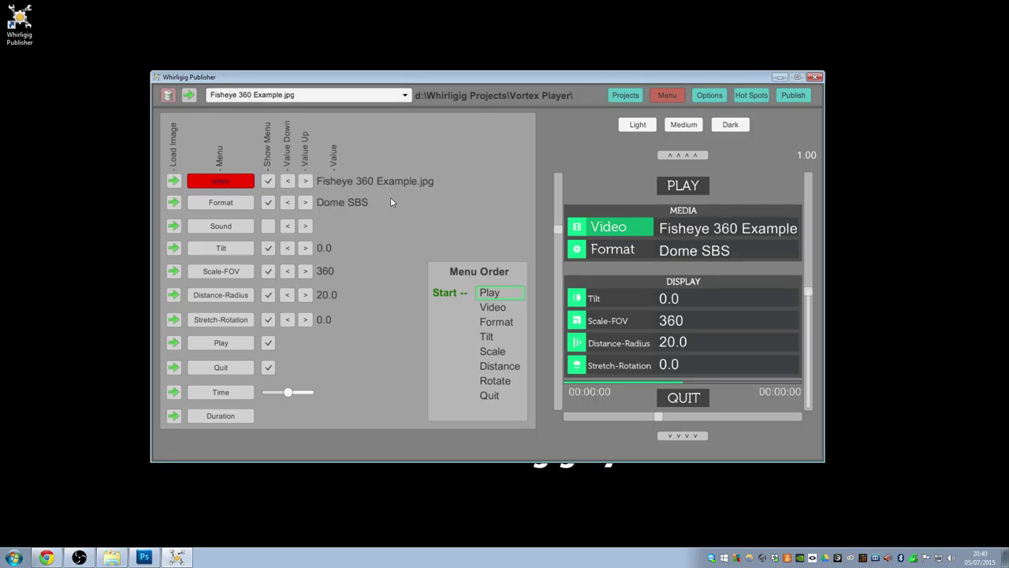
Step: Delete the example media files Fisheye 360 Example.jpg and Nasa Sun in 3D.jpg from the project
left_click(168, 95)
left_click(439, 298)
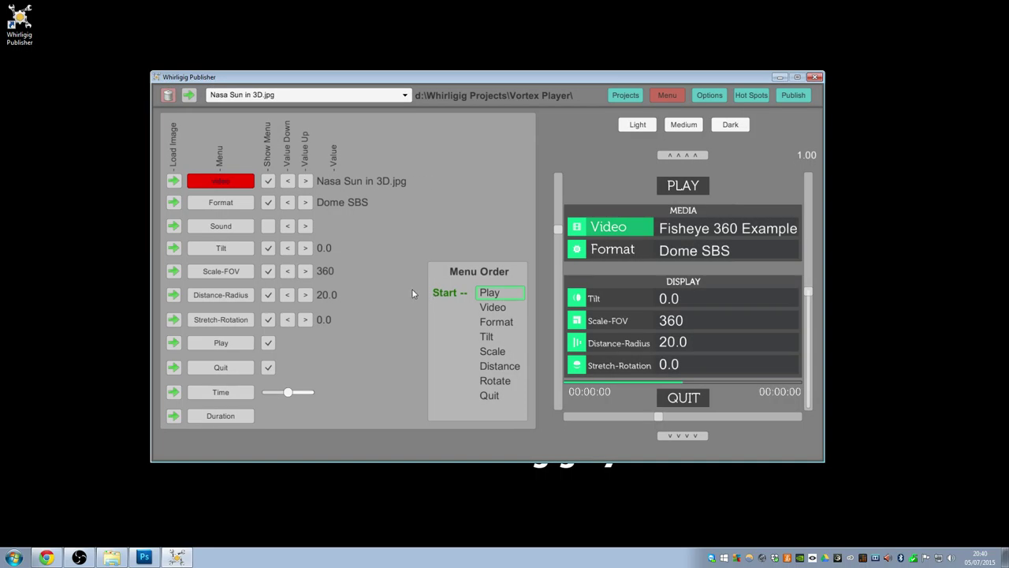
left_click(168, 96)
left_click(433, 299)
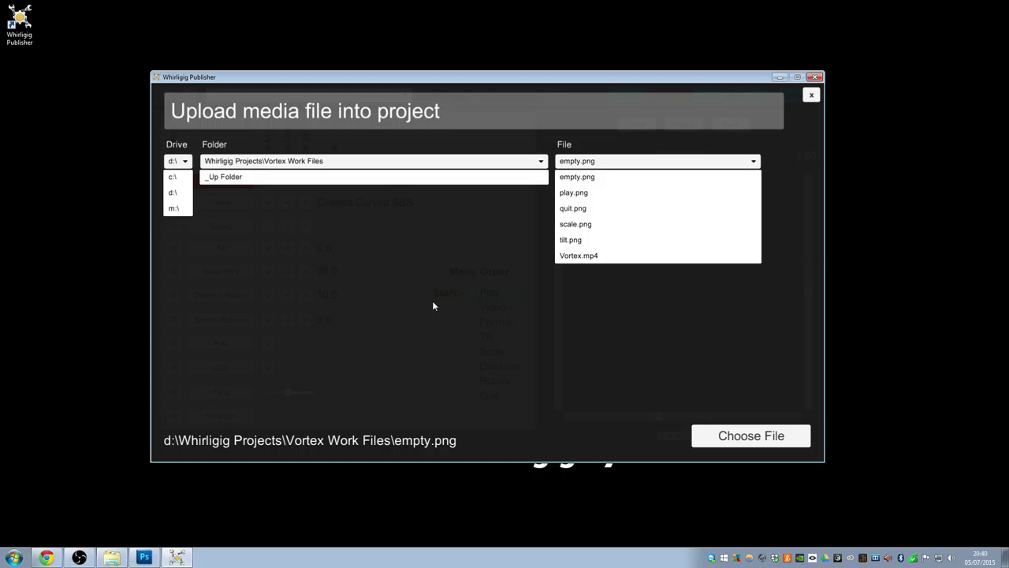
Step: Set the upload source drive to d:\ and arrange the publisher window beside the Vortex Work Files folder window
left_click(173, 179)
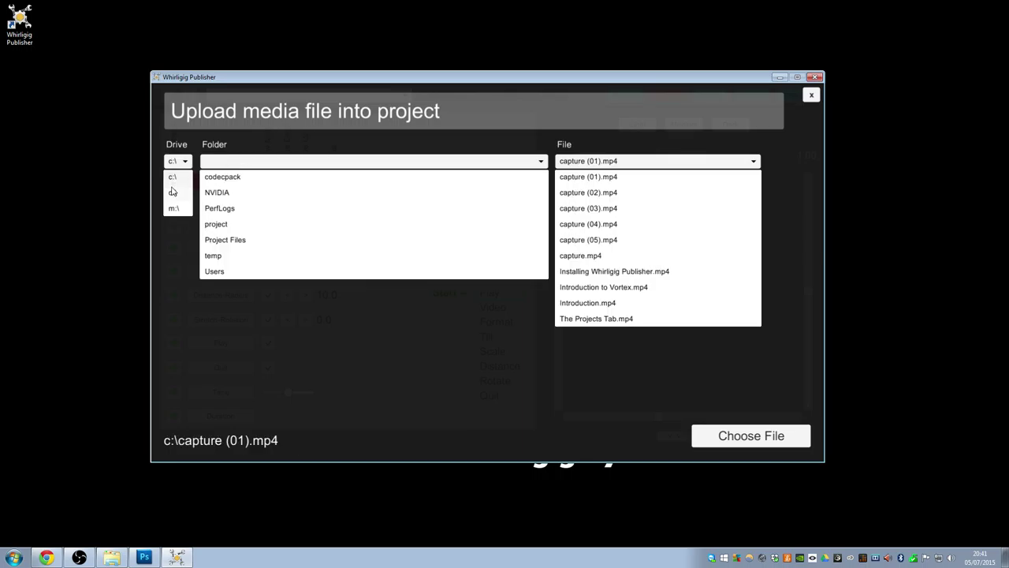
left_click(173, 193)
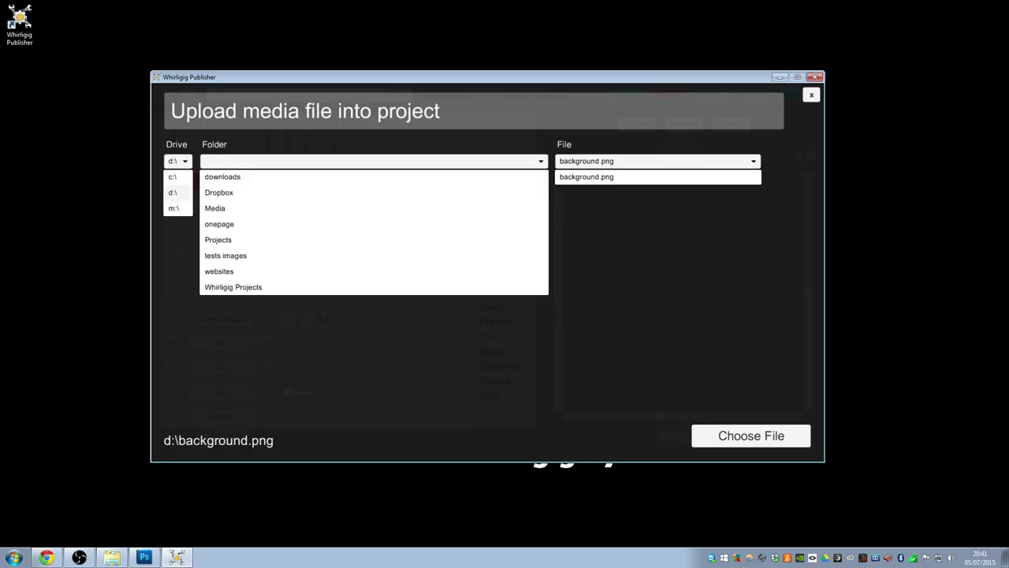
left_click_drag(1008, 166, 829, 117)
left_click_drag(742, 77, 606, 39)
left_click(770, 140)
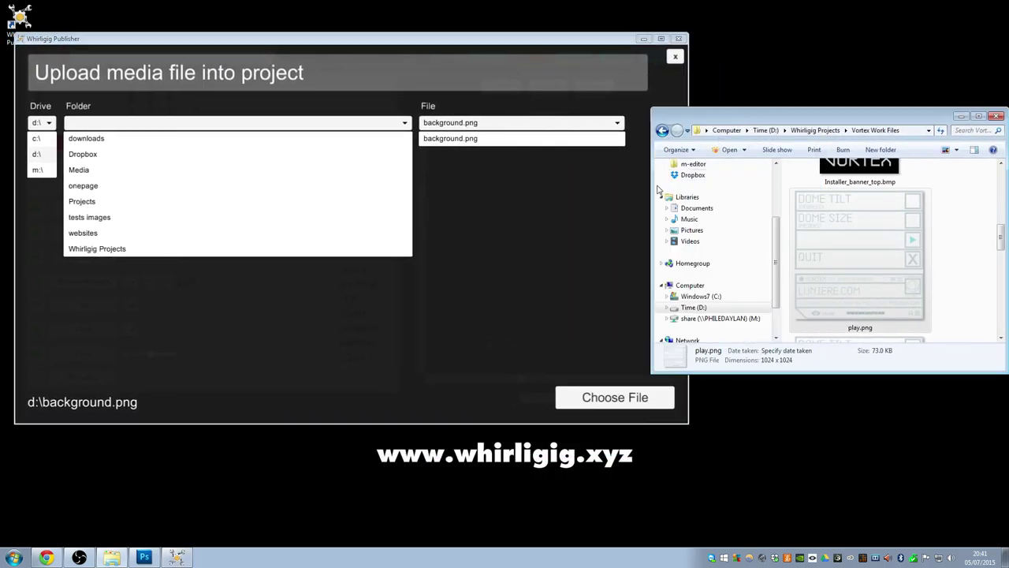
left_click_drag(649, 192, 726, 192)
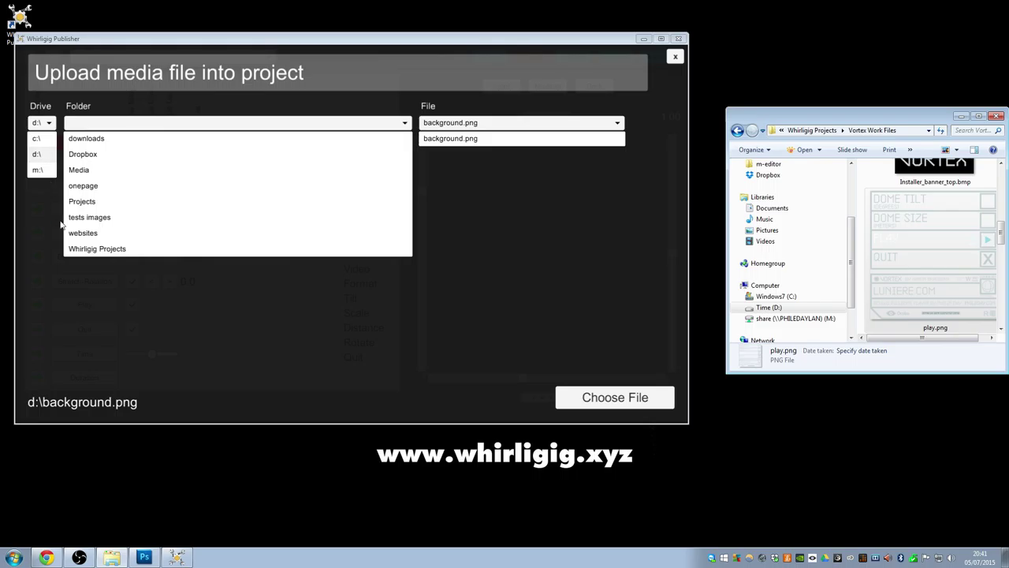
Step: Upload Vortex.mp4 from the Whirligig Projects\Vortex Work Files folder into the project
left_click(93, 249)
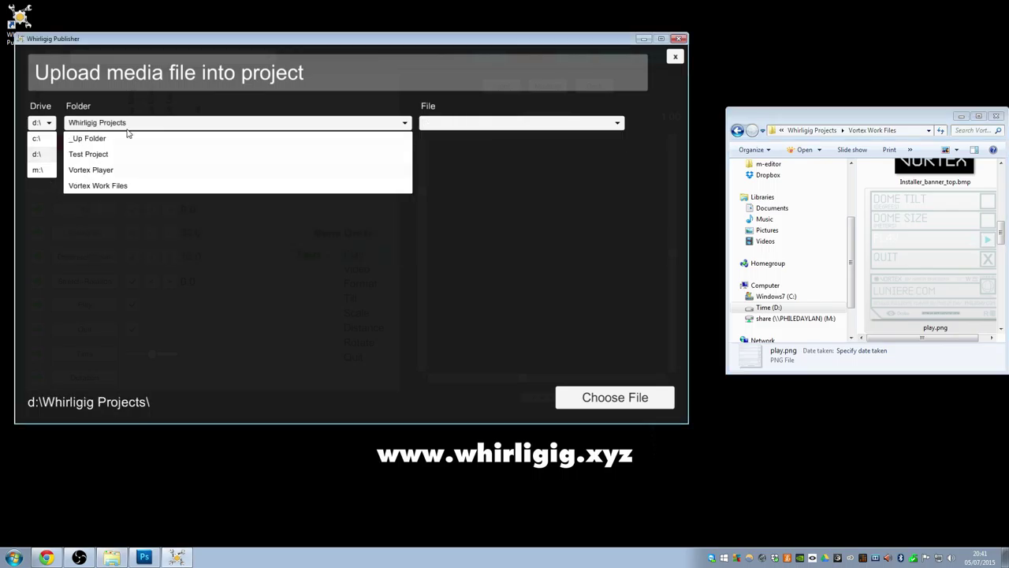
left_click(98, 173)
left_click(85, 138)
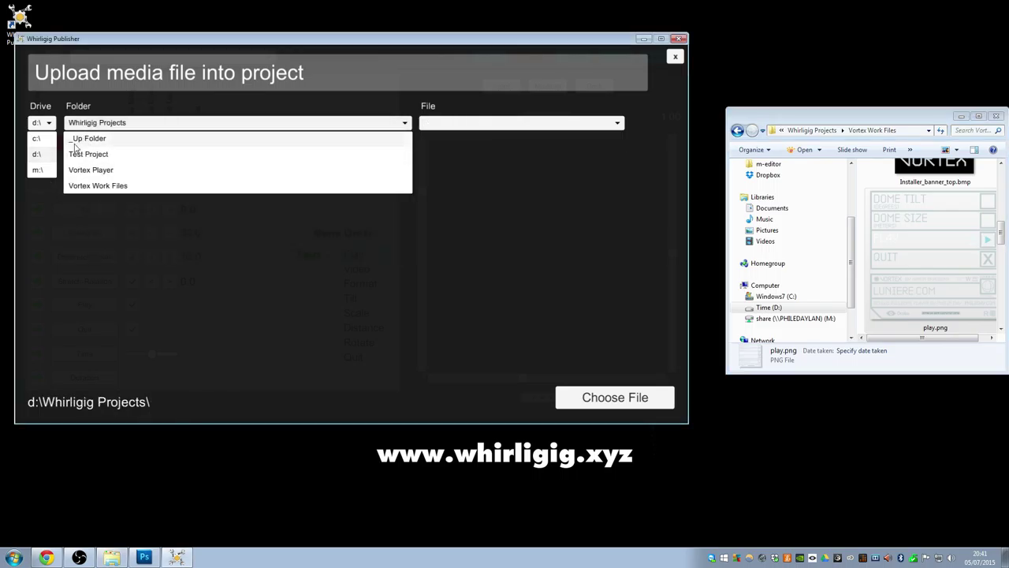
left_click(89, 185)
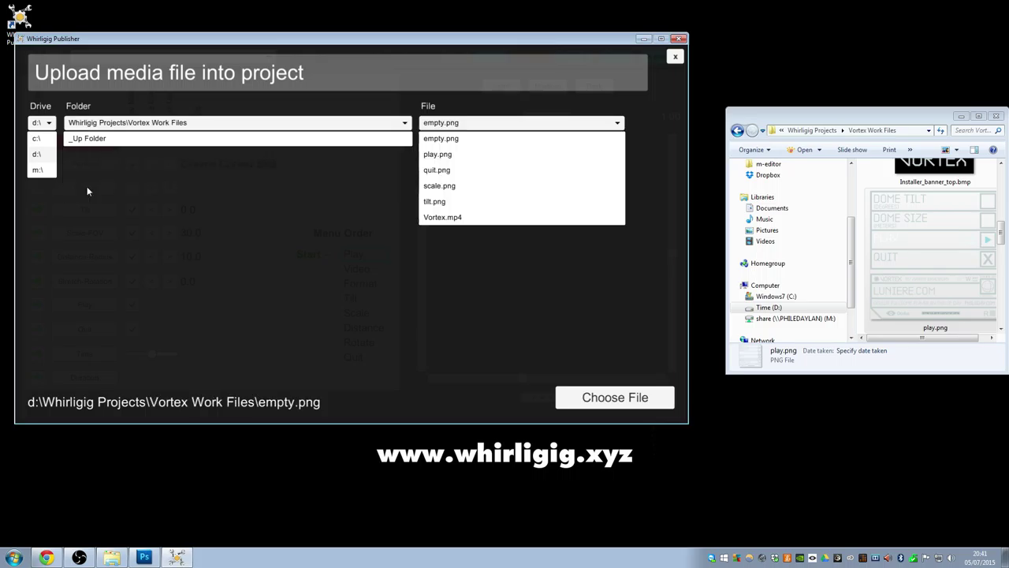
left_click(444, 218)
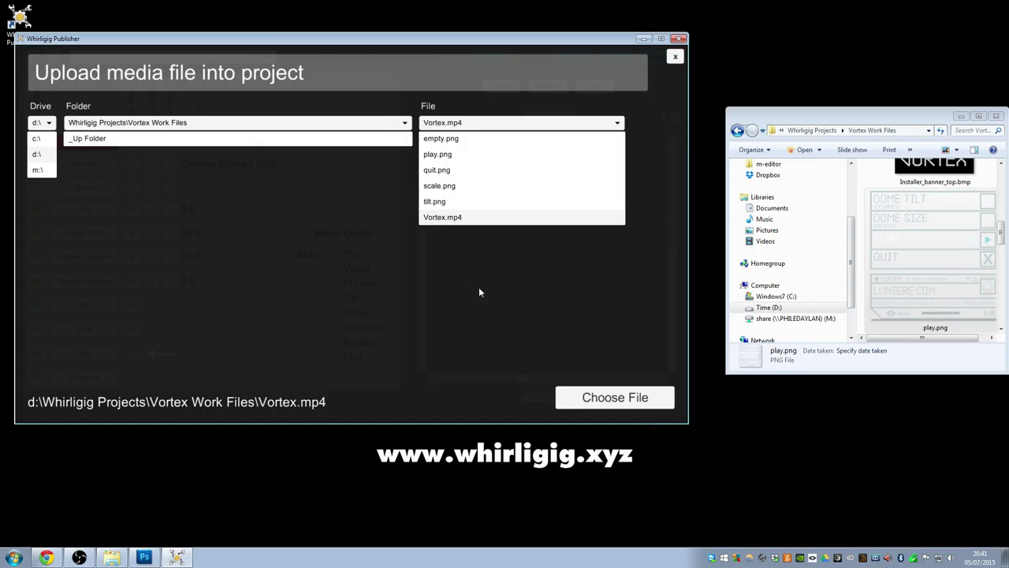
left_click(622, 399)
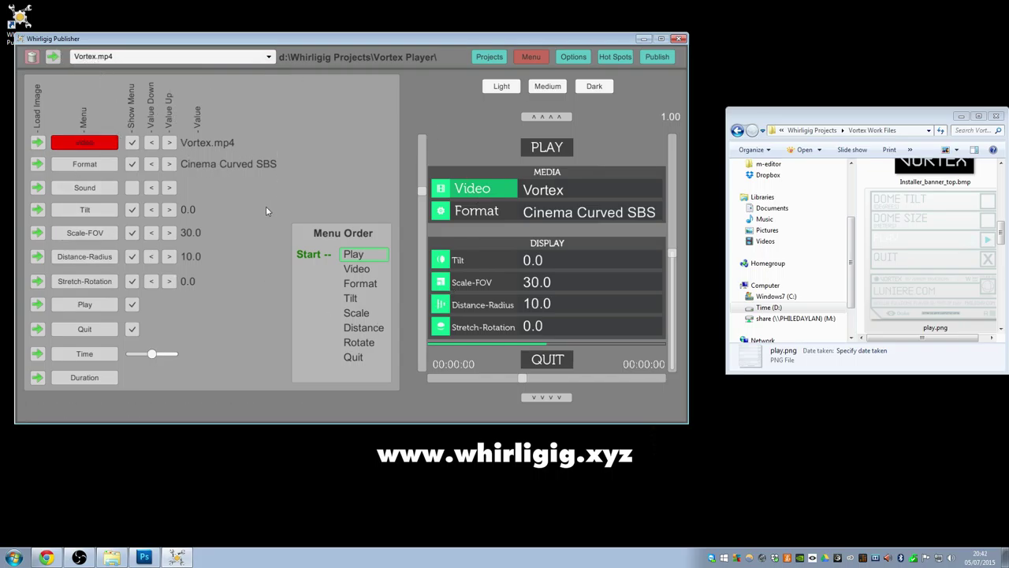
Step: Set the format of Vortex.mp4 to Dome SBS
left_click(152, 165)
left_click(152, 166)
left_click(153, 165)
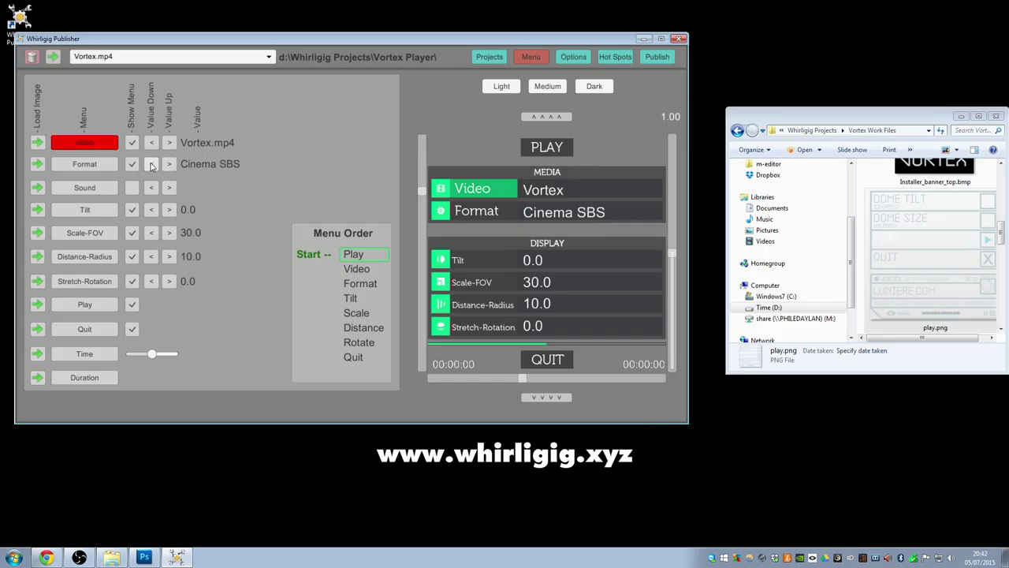
left_click(152, 166)
left_click(152, 166)
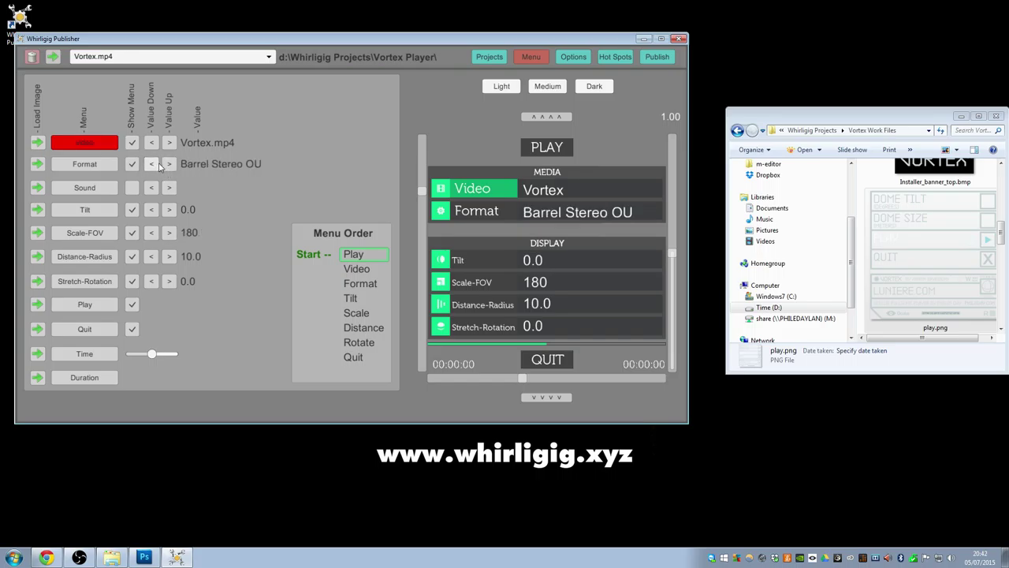
left_click(169, 166)
left_click(152, 166)
left_click(169, 165)
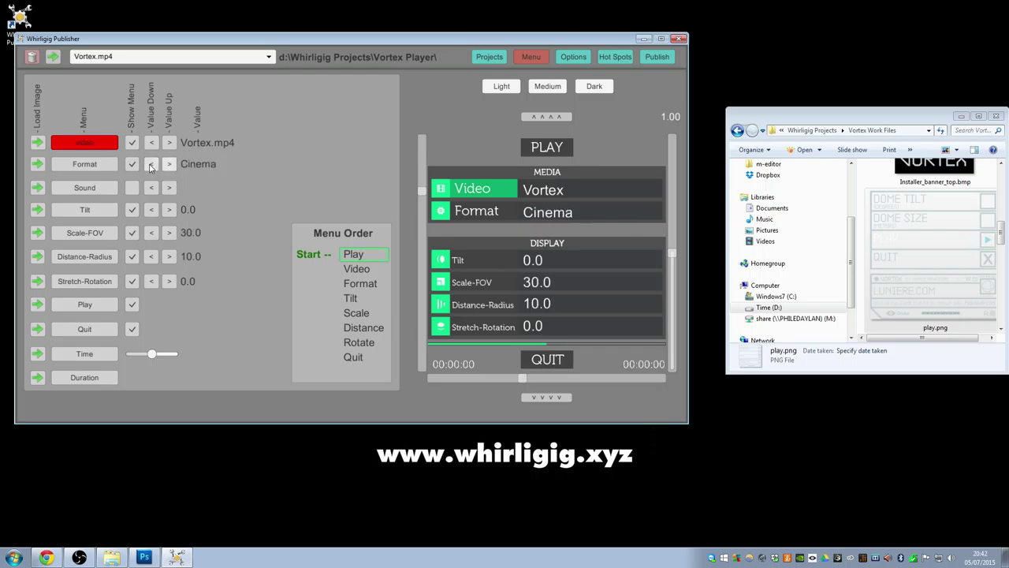
left_click(152, 166)
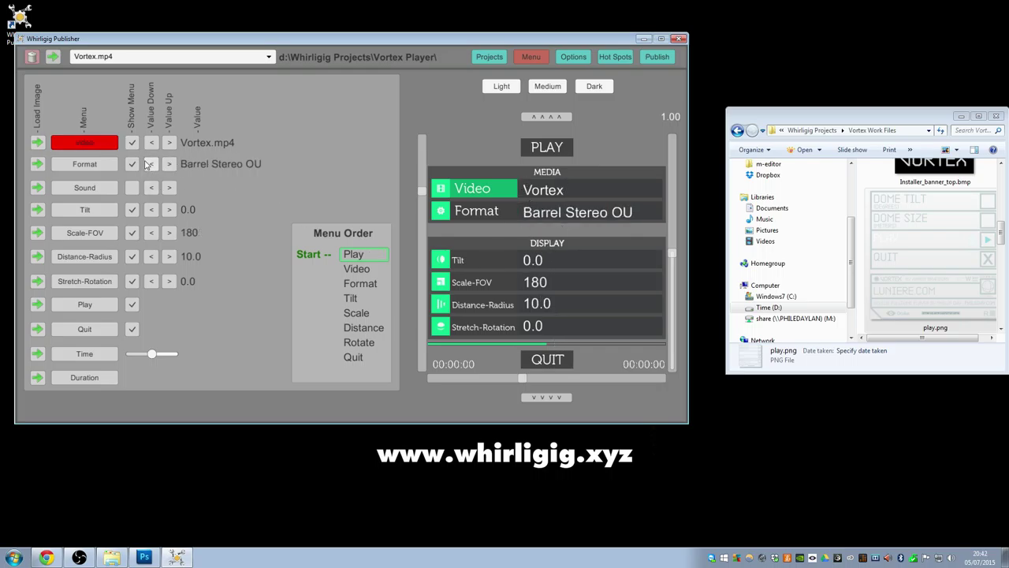
left_click(150, 166)
left_click(150, 166)
left_click(150, 165)
left_click(150, 165)
left_click(169, 165)
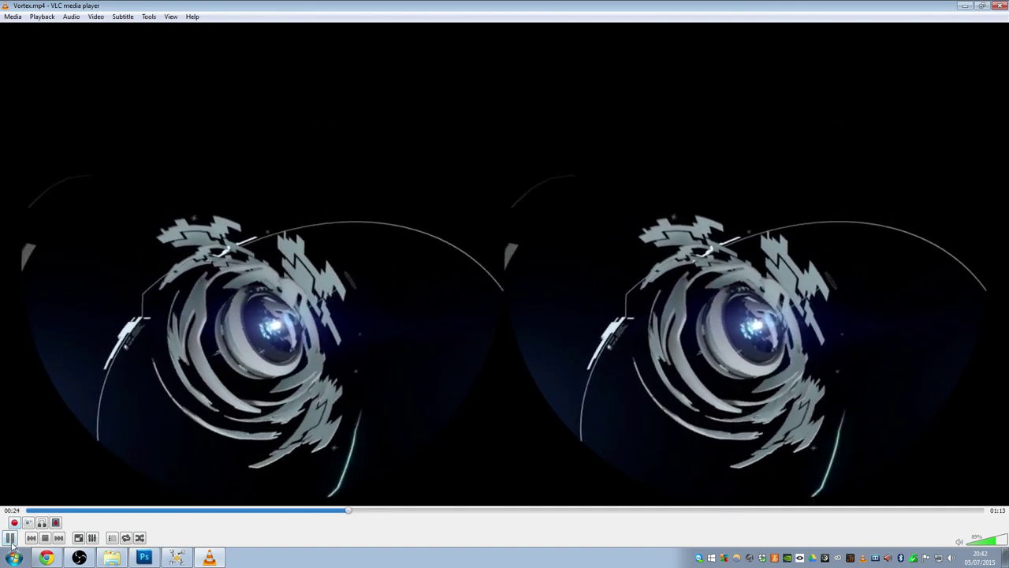
Step: Pause Vortex.mp4 in VLC media player to examine its image layout and close the player
key("space")
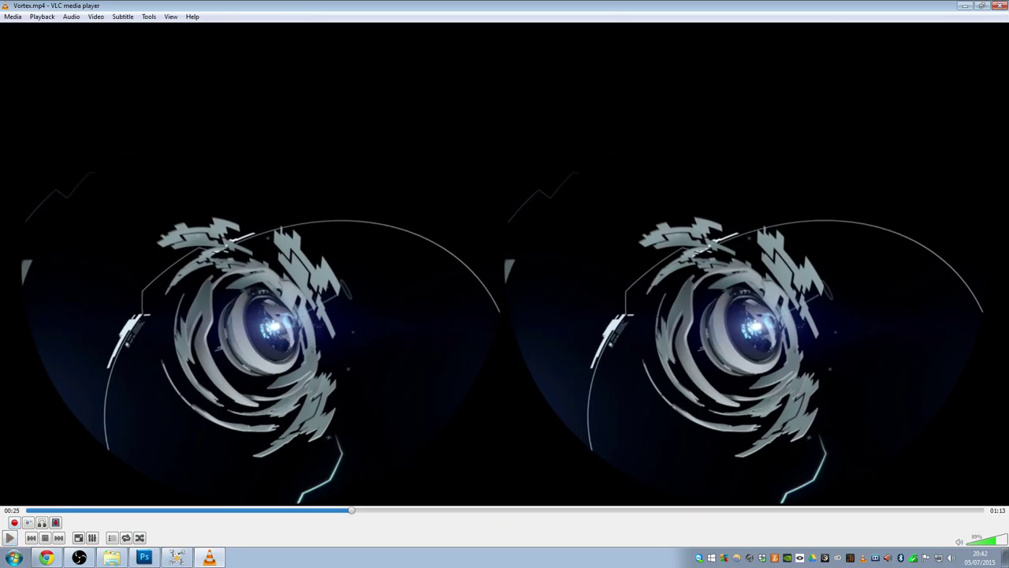
left_click(998, 5)
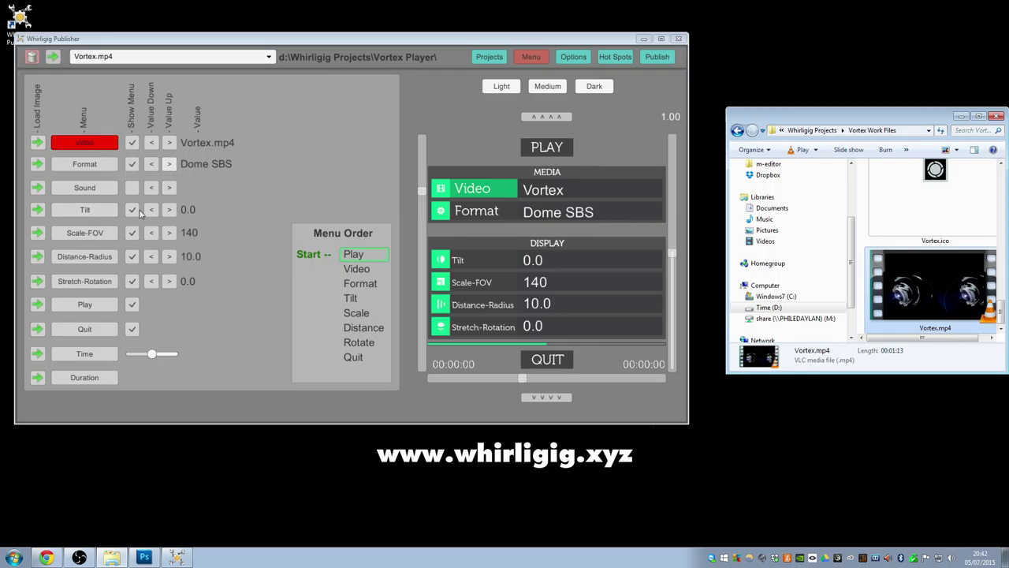
Step: Set the tilt of Vortex.mp4 to 45.0
left_click(115, 213)
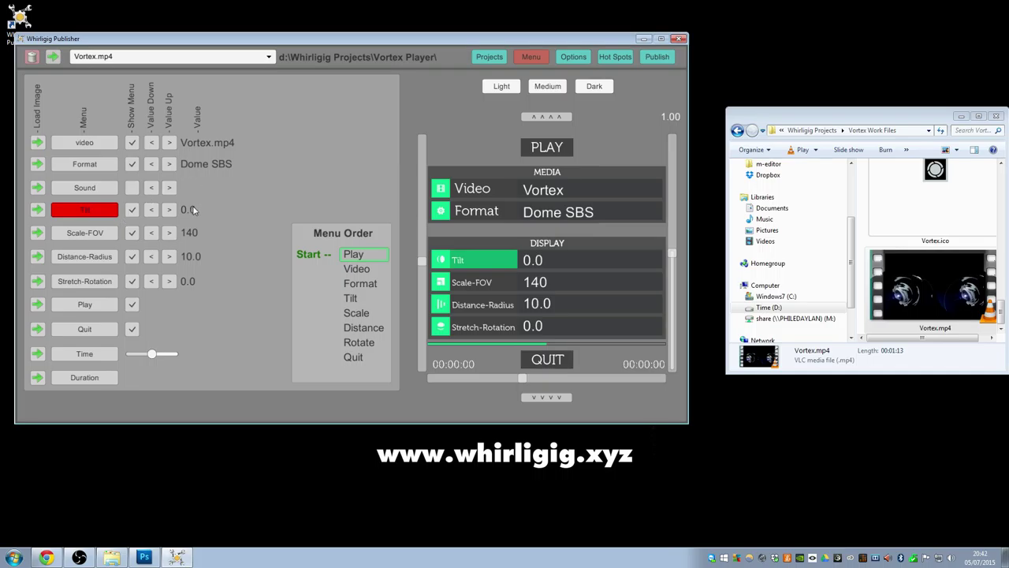
left_click(169, 209)
double_click(169, 209)
left_click(169, 209)
left_click(169, 209)
left_click(168, 209)
left_click(169, 209)
left_click(169, 209)
Step: Set the Scale-FOV of Vortex.mp4 to 180 and its Distance-Radius to 20.0
left_click(168, 233)
left_click(169, 234)
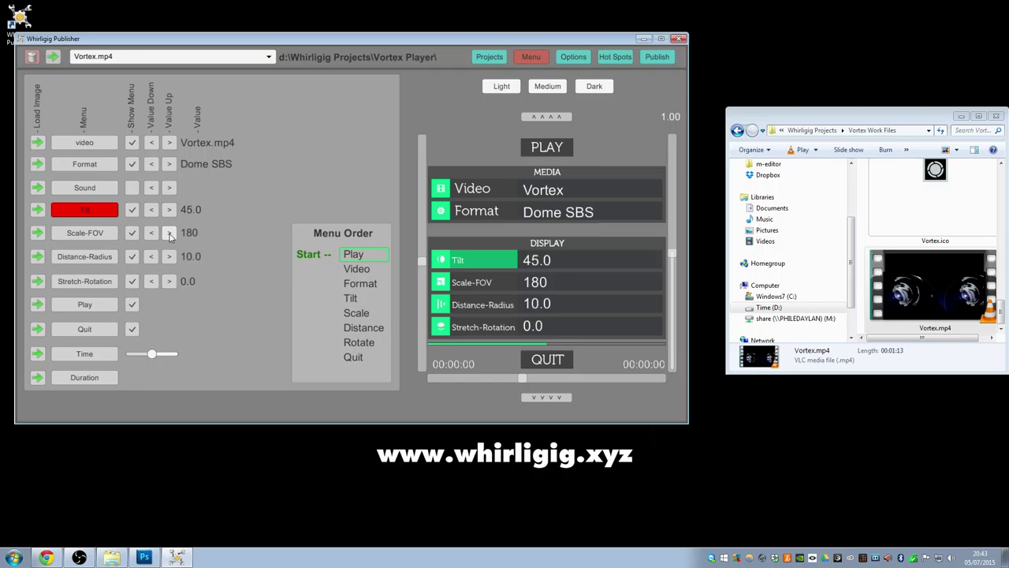
left_click(83, 257)
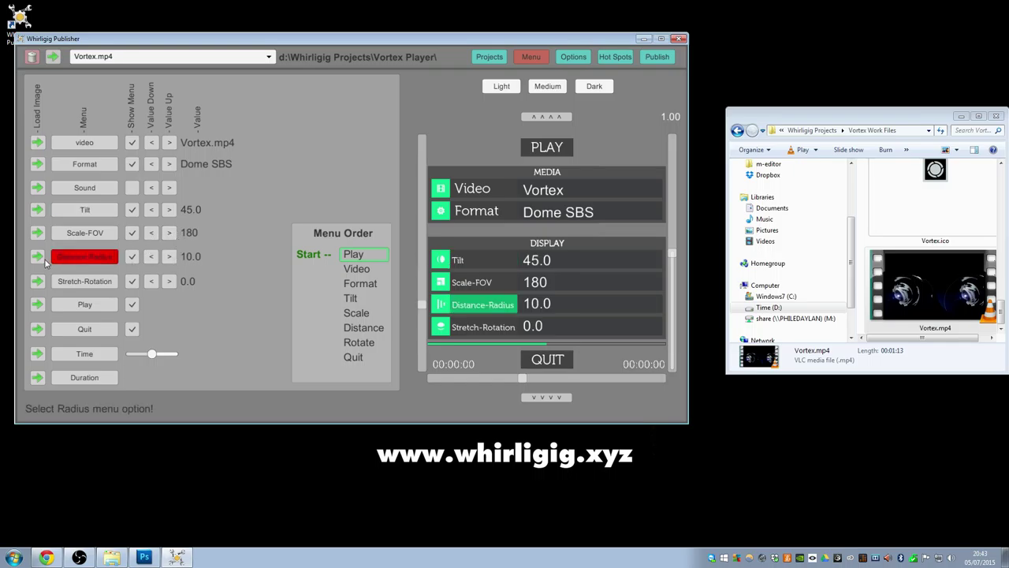
left_click(170, 257)
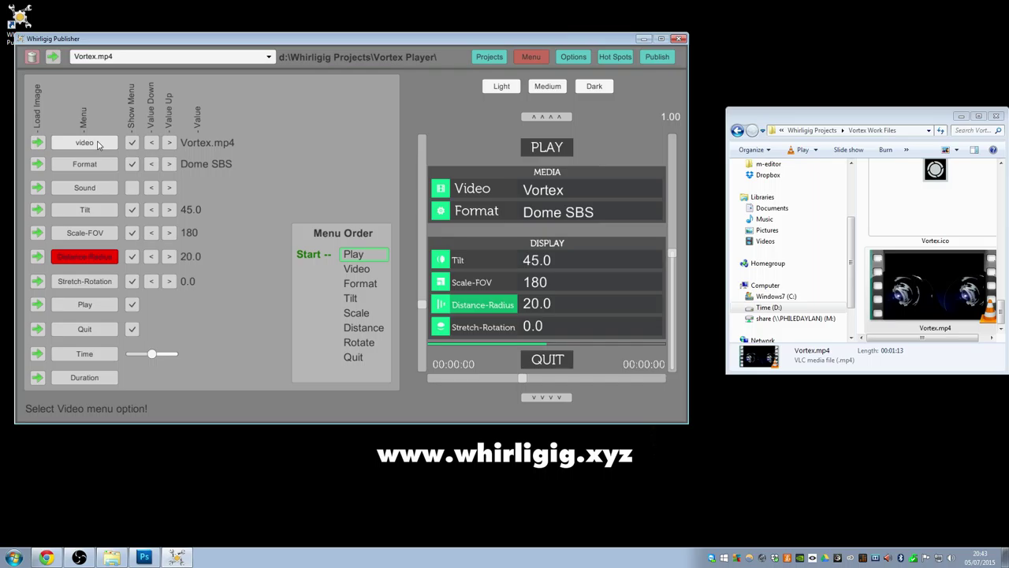
Step: Hide the Video, Format, Scale-FOV and Stretch-Rotation options from the Vortex.mp4 player menu
left_click(132, 143)
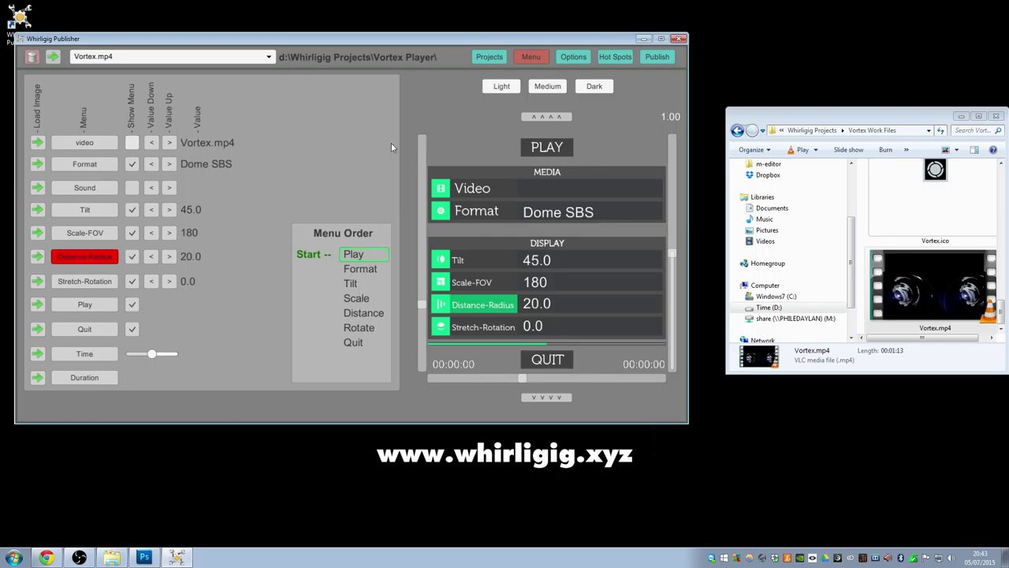
left_click(83, 167)
left_click(132, 167)
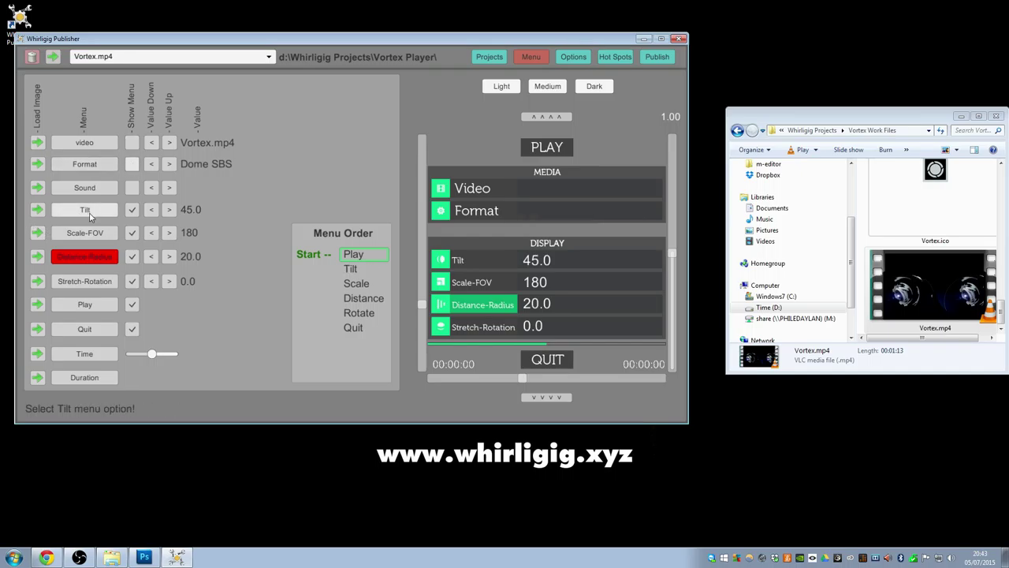
left_click(87, 210)
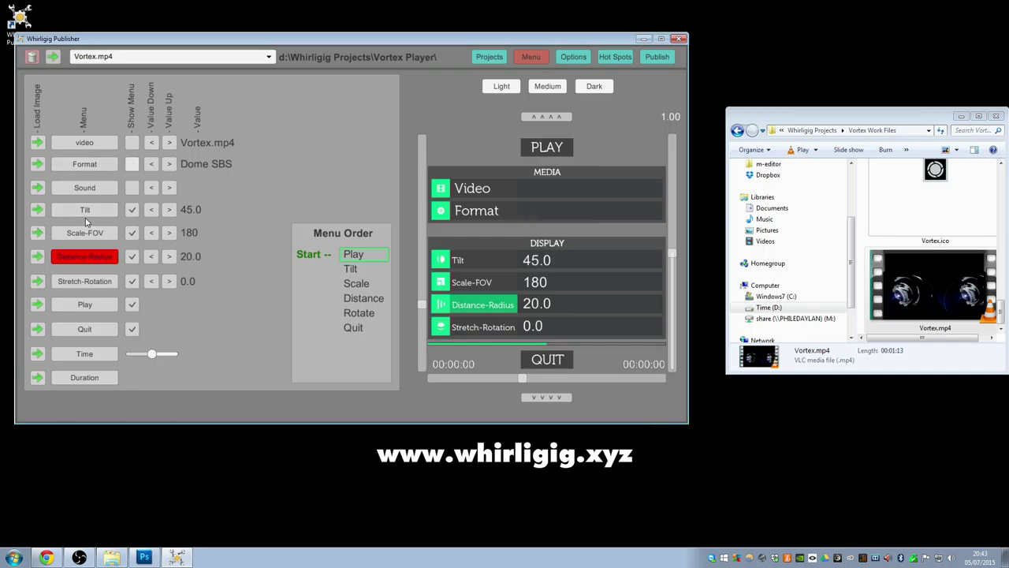
left_click(132, 235)
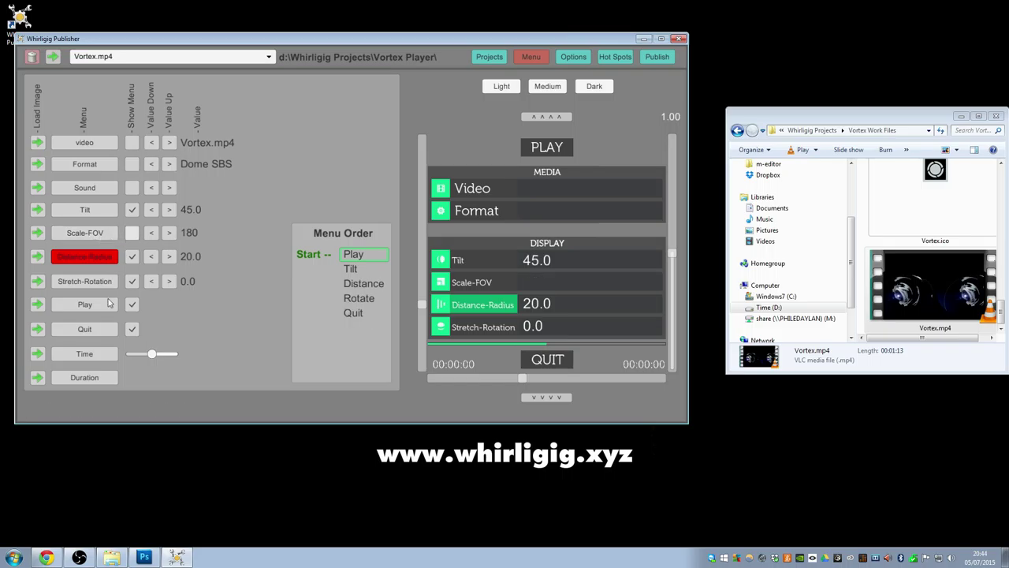
left_click(131, 282)
left_click(361, 251)
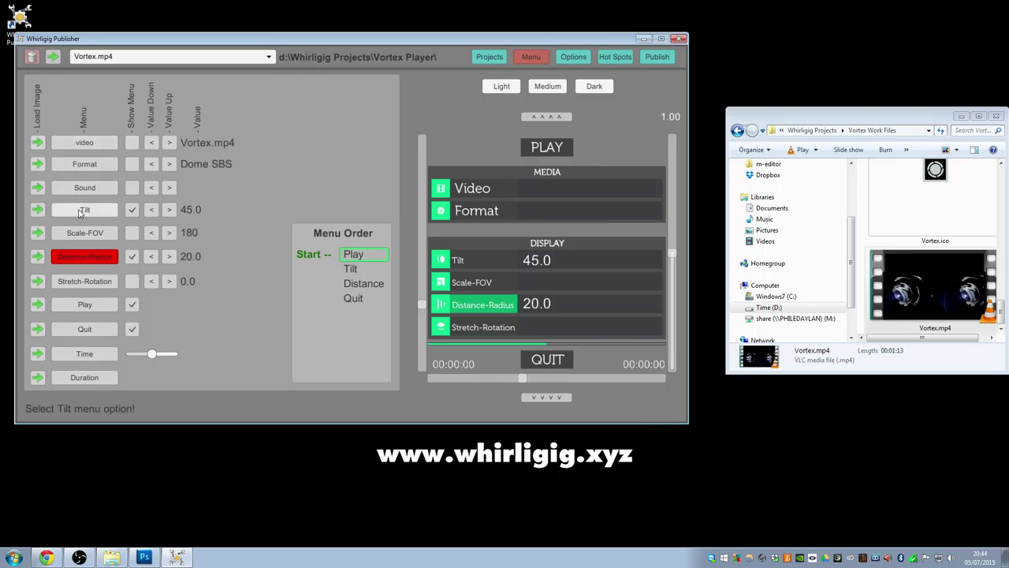
Step: Preview the Tilt menu image and browse in a second Explorer window to the Vortex Player project's production\menu folder
left_click(81, 211)
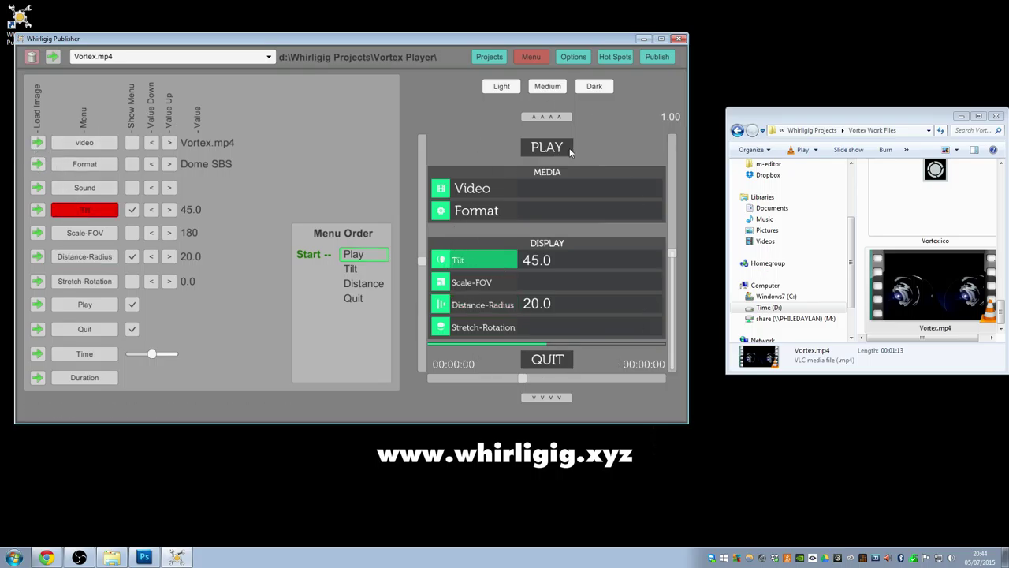
left_click(735, 118)
key("ctrl+n")
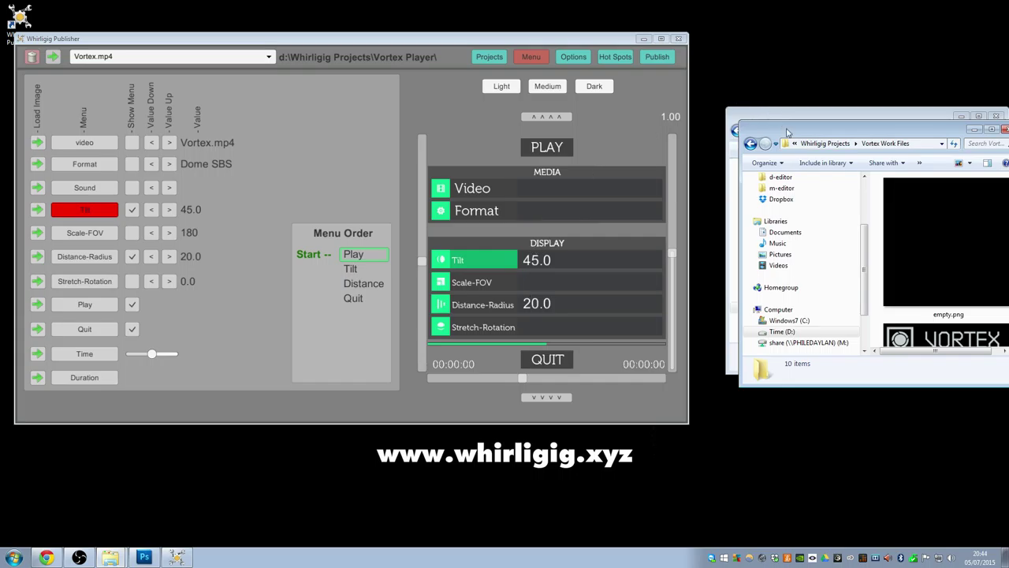
left_click_drag(787, 132, 656, 126)
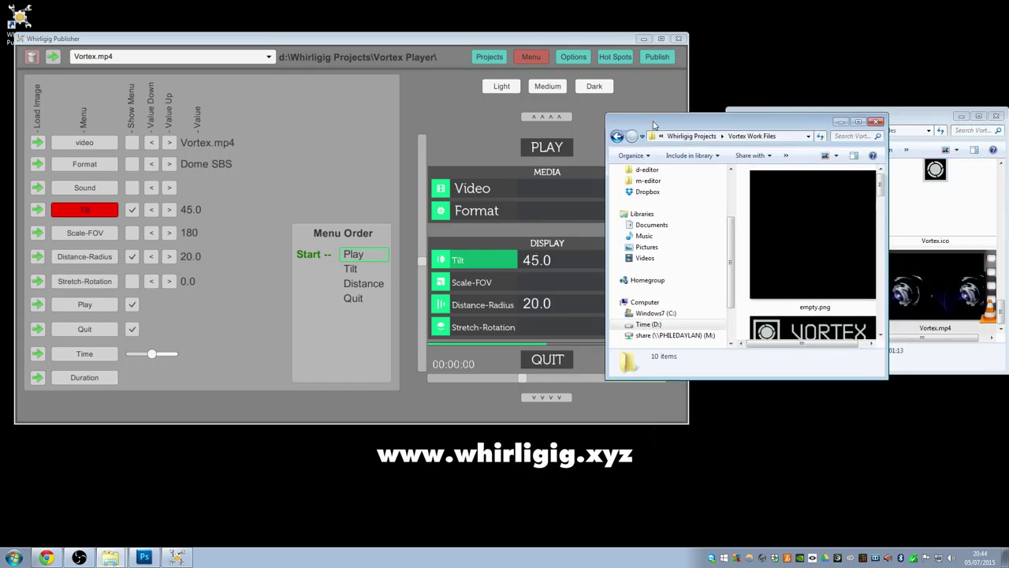
left_click(680, 326)
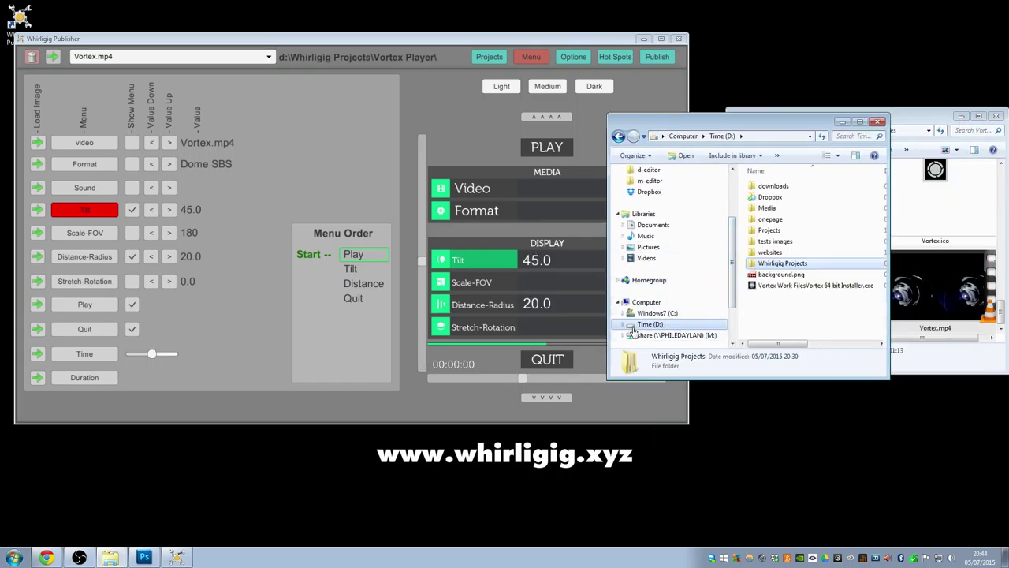
left_click(770, 267)
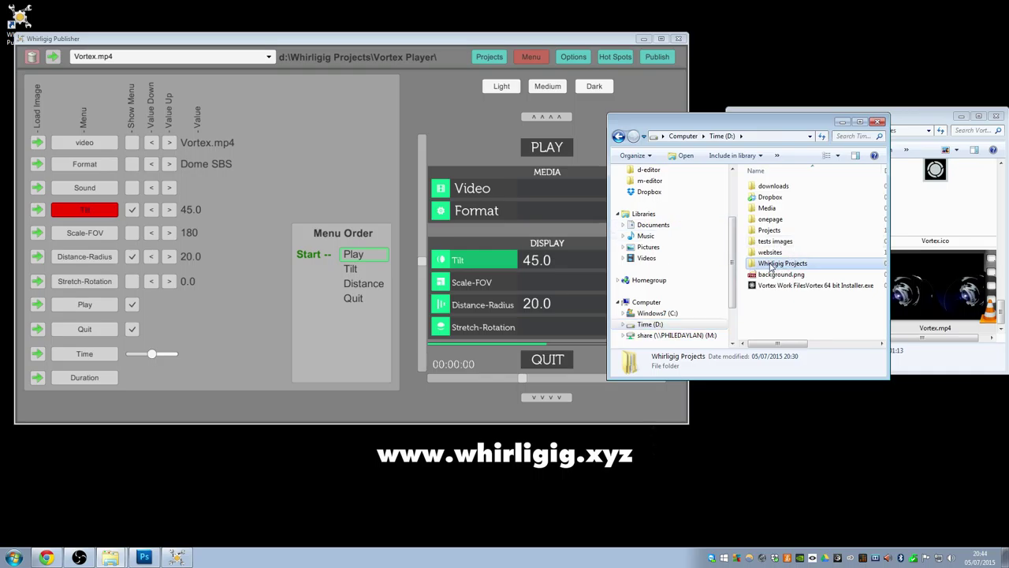
double_click(770, 266)
double_click(767, 198)
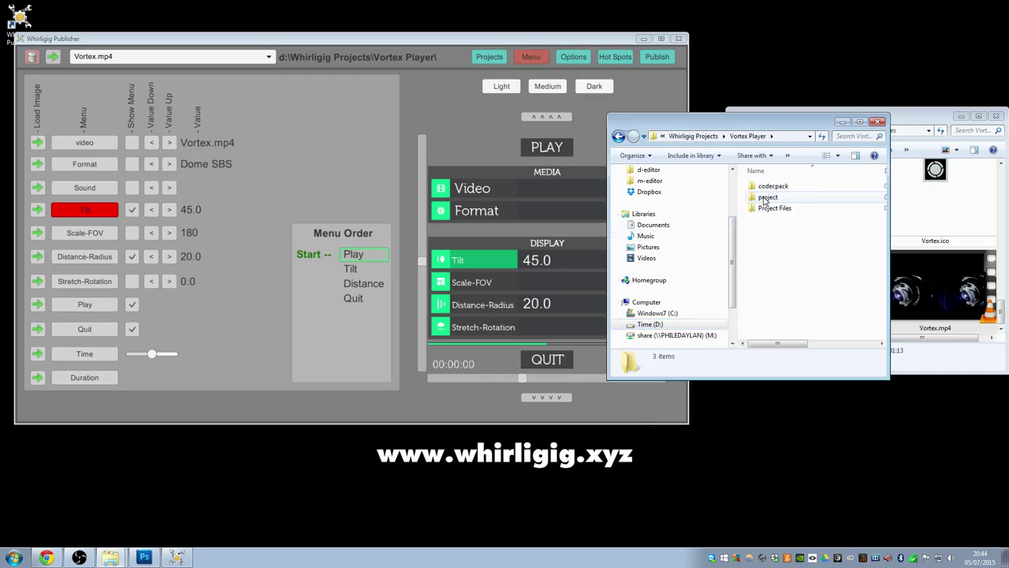
double_click(764, 199)
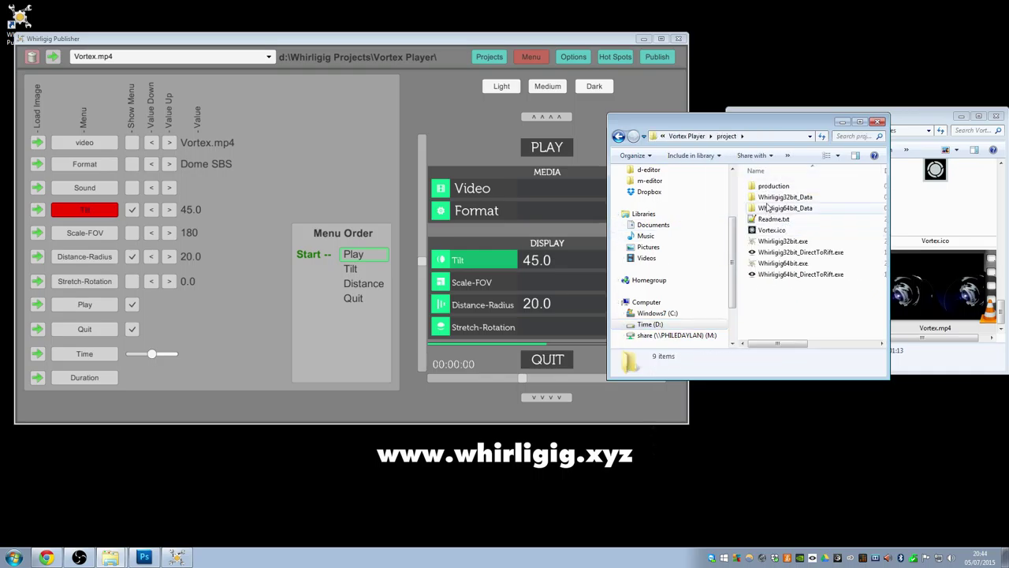
double_click(768, 189)
double_click(769, 208)
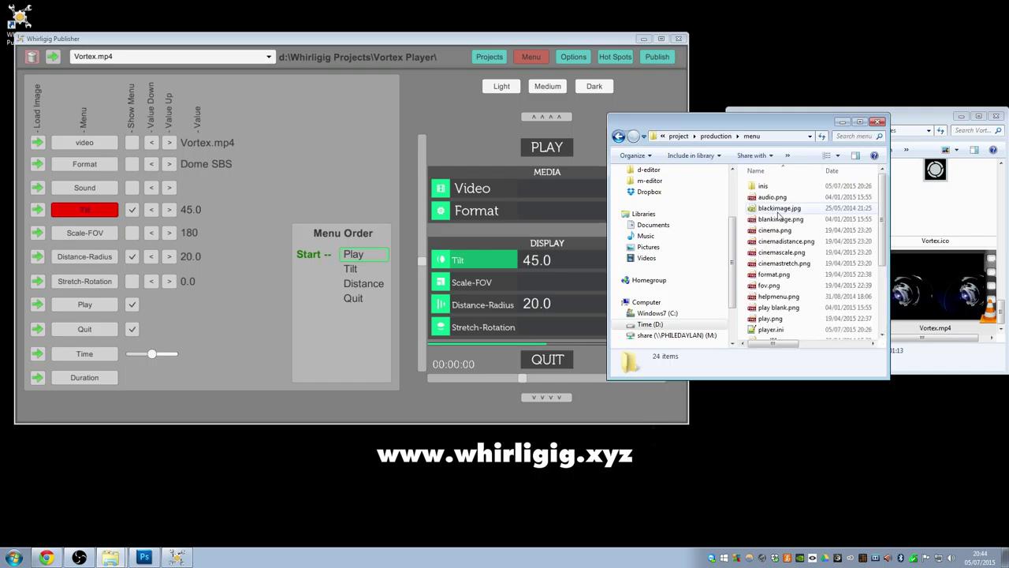
Step: View tilt.png from the menu folder in XnView, compare it with the Tilt menu preview in Whirligig Publisher, and close it
left_click_drag(880, 247, 875, 313)
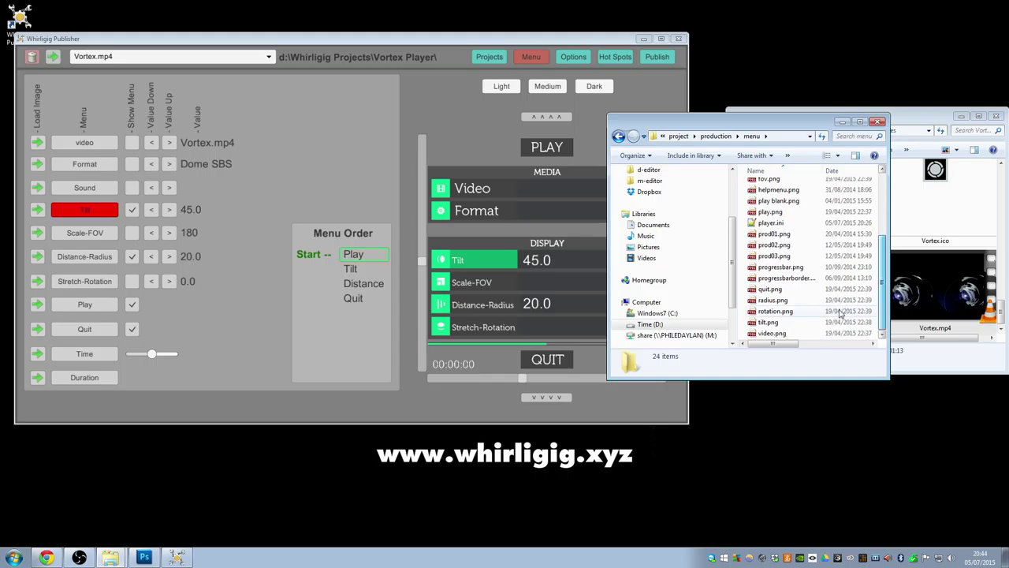
left_click(771, 322)
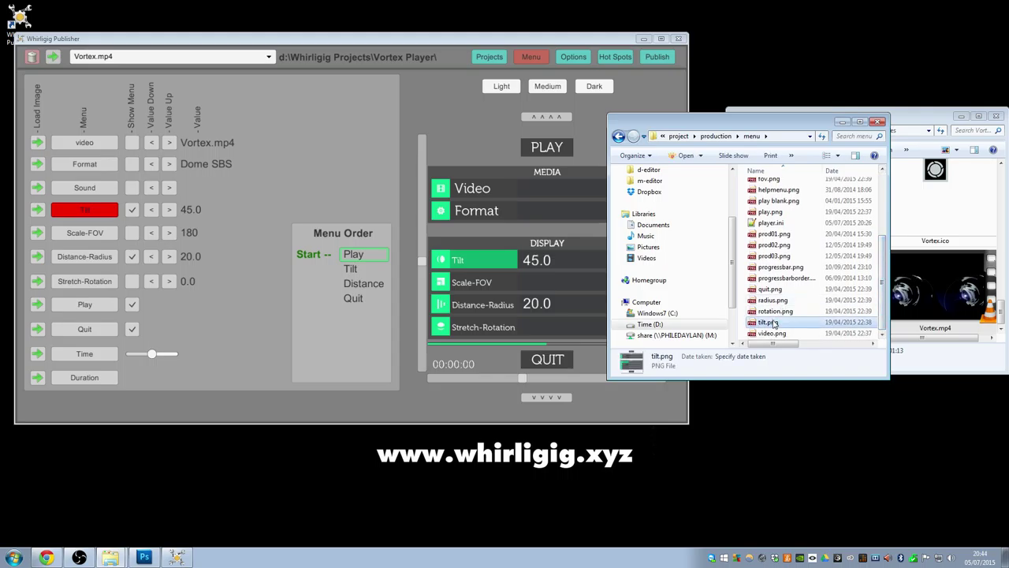
right_click(774, 324)
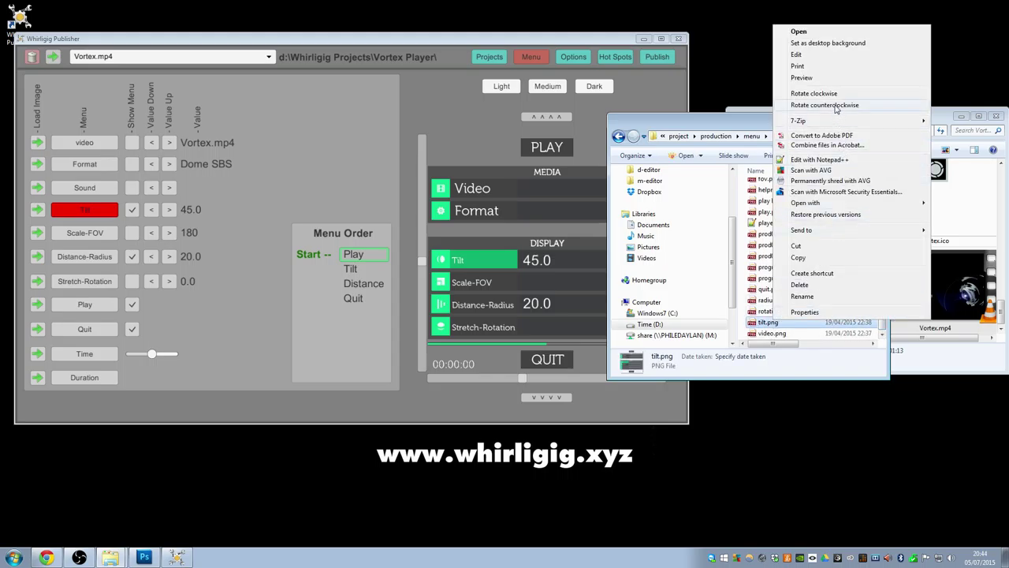
mouse_move(839, 203)
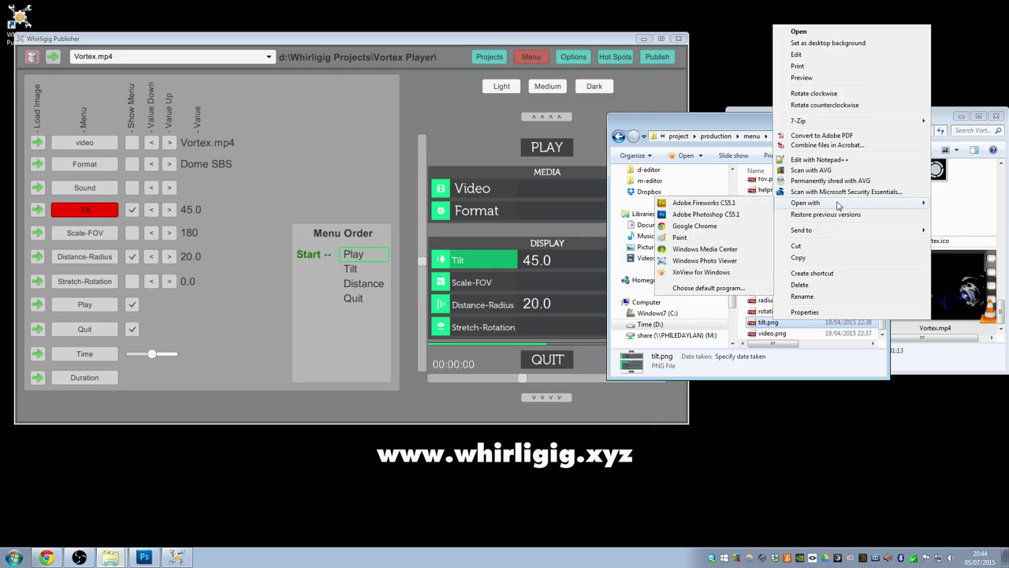
left_click(749, 274)
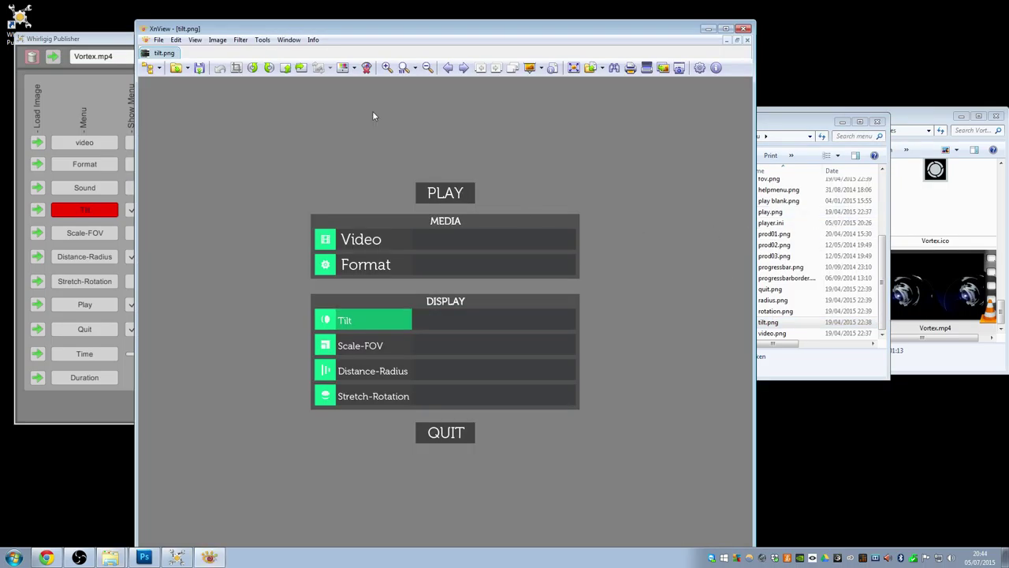
left_click_drag(353, 31, 772, 47)
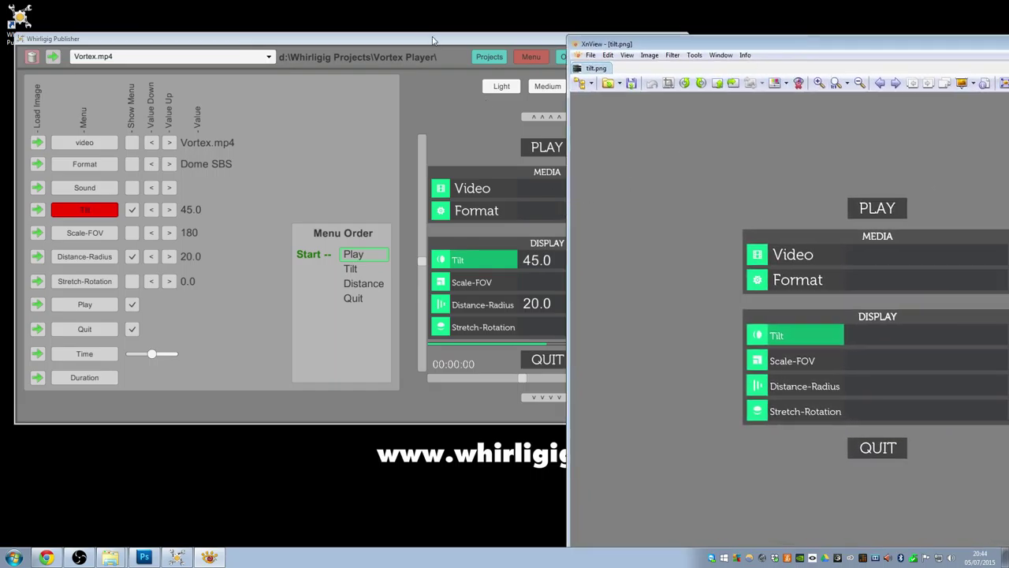
left_click_drag(432, 40, 376, 61)
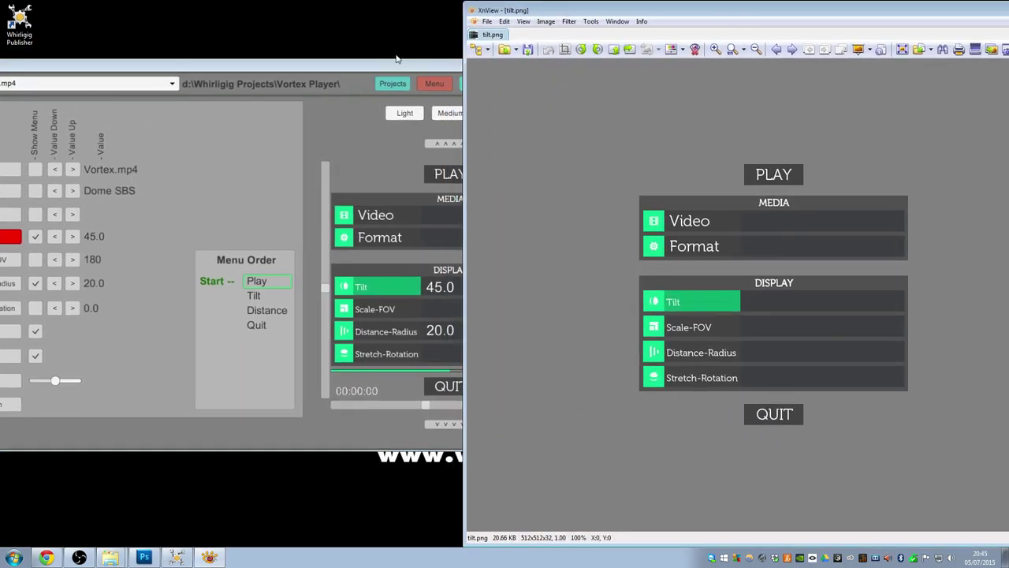
left_click(371, 62)
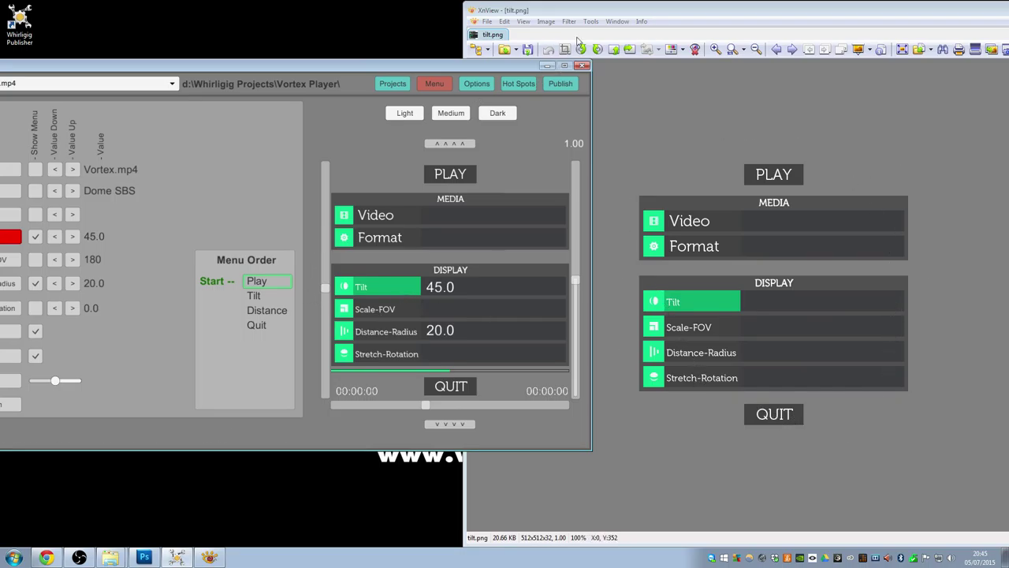
left_click_drag(607, 13, 326, 16)
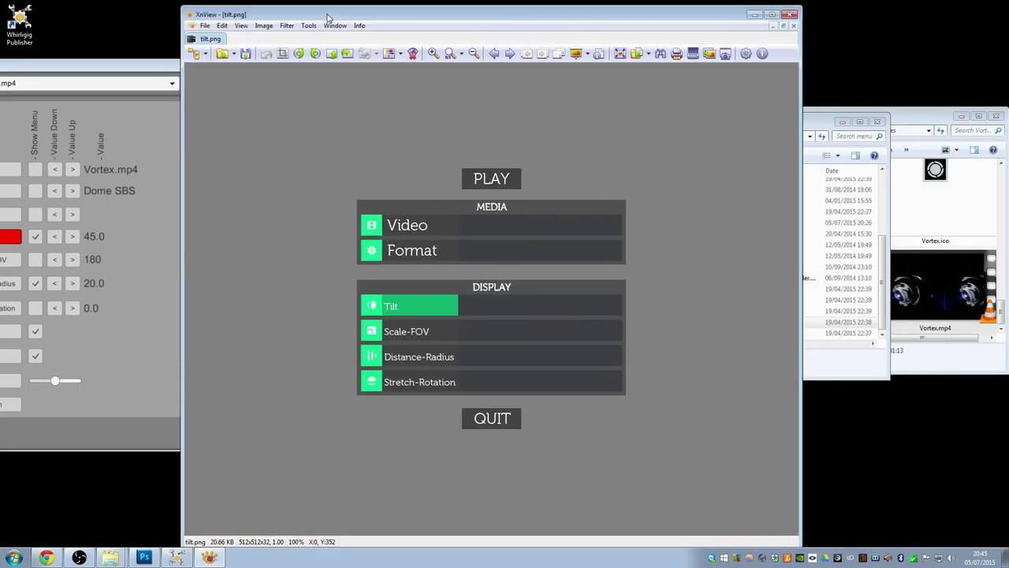
left_click(790, 16)
Step: Return to the Vortex Work Files folder and look through its custom menu images
left_click(619, 136)
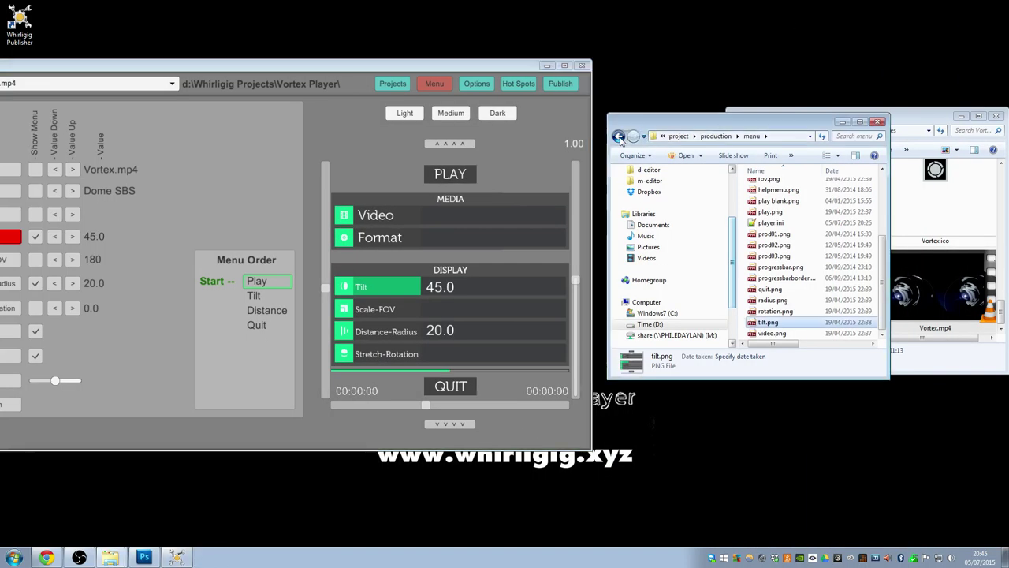
left_click(619, 136)
left_click(619, 137)
left_click(633, 137)
left_click(632, 137)
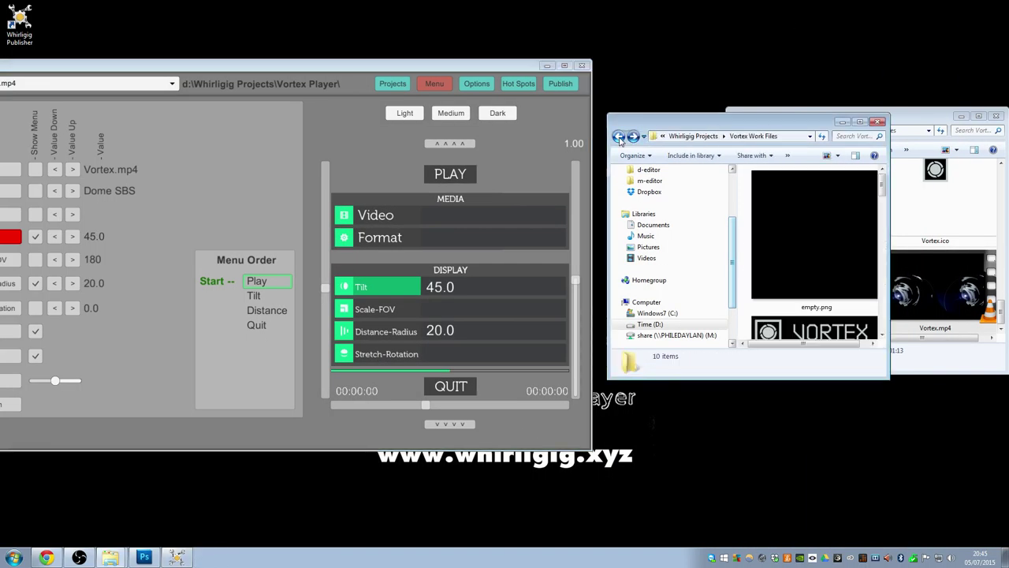
left_click_drag(891, 226, 937, 225)
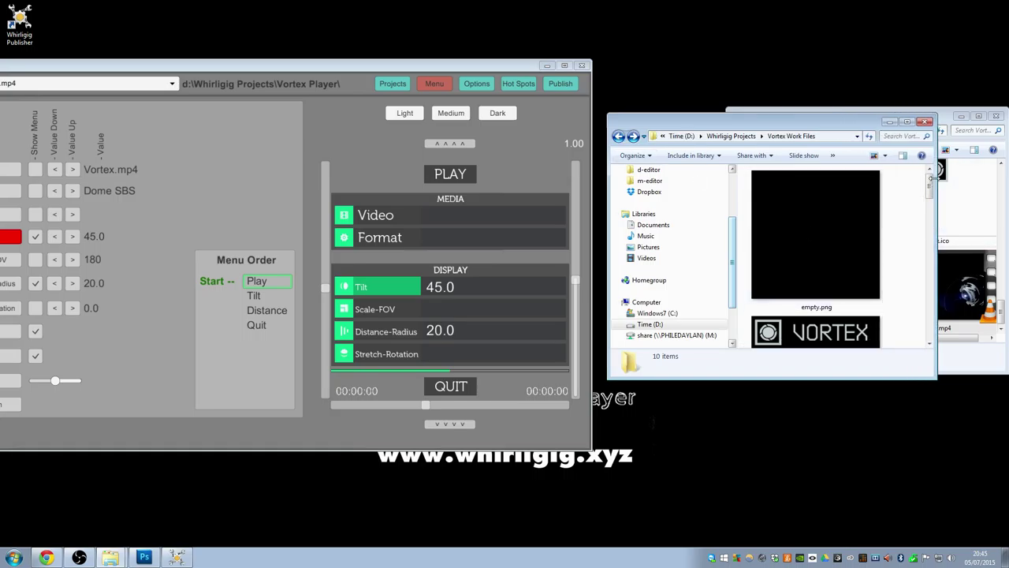
left_click_drag(932, 178, 930, 246)
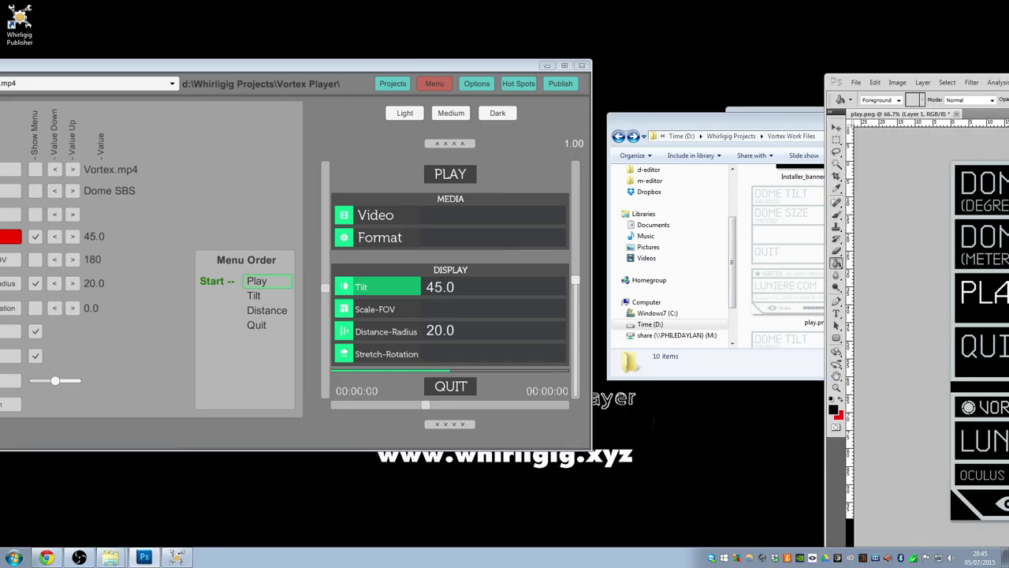
Step: Switch to Photoshop and toggle the visibility of the black Layer 1 in play.png to examine the menu artwork's transparency
left_click_drag(946, 27, 536, 35)
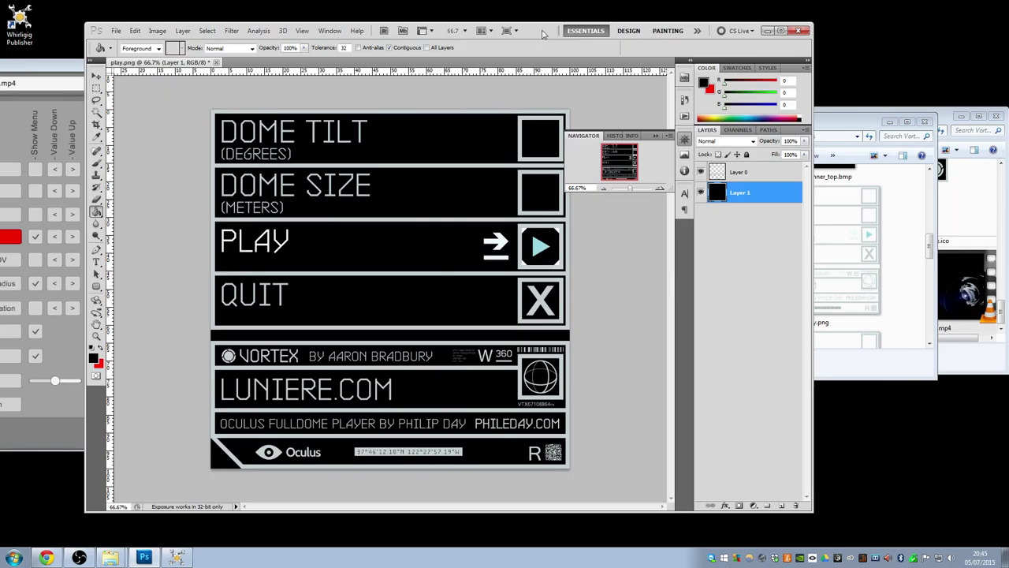
left_click(700, 193)
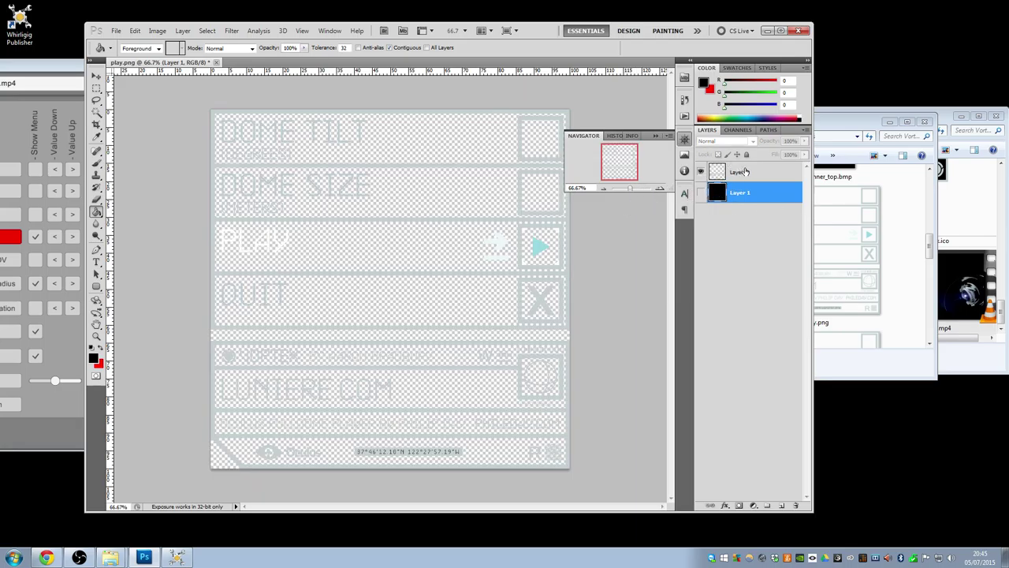
left_click(742, 172)
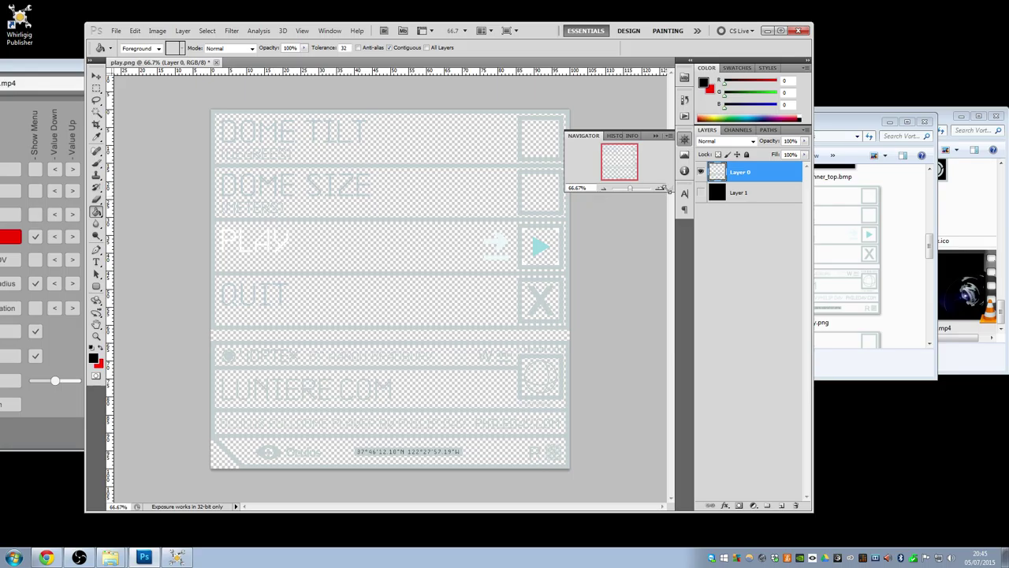
left_click(700, 192)
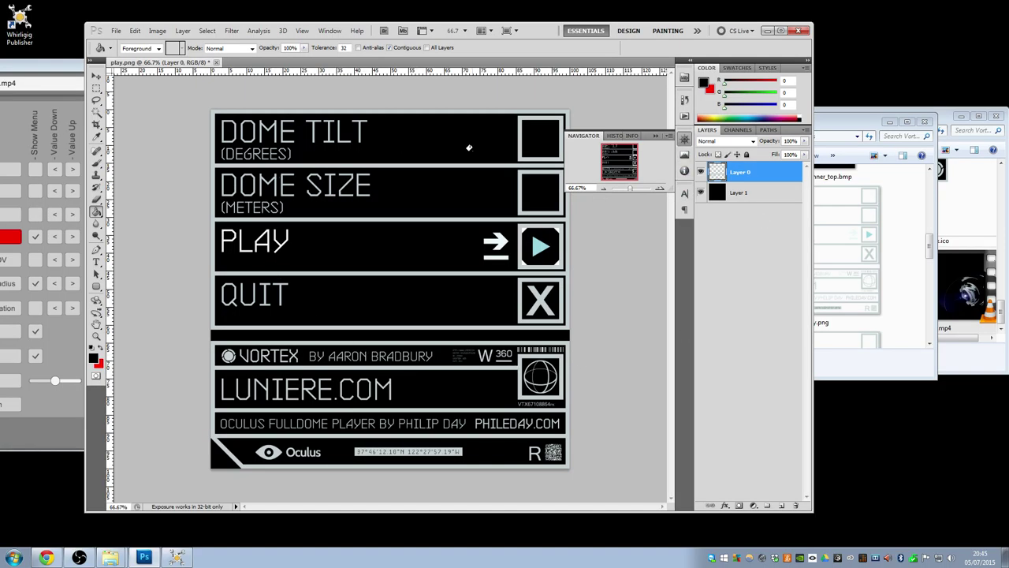
left_click(700, 193)
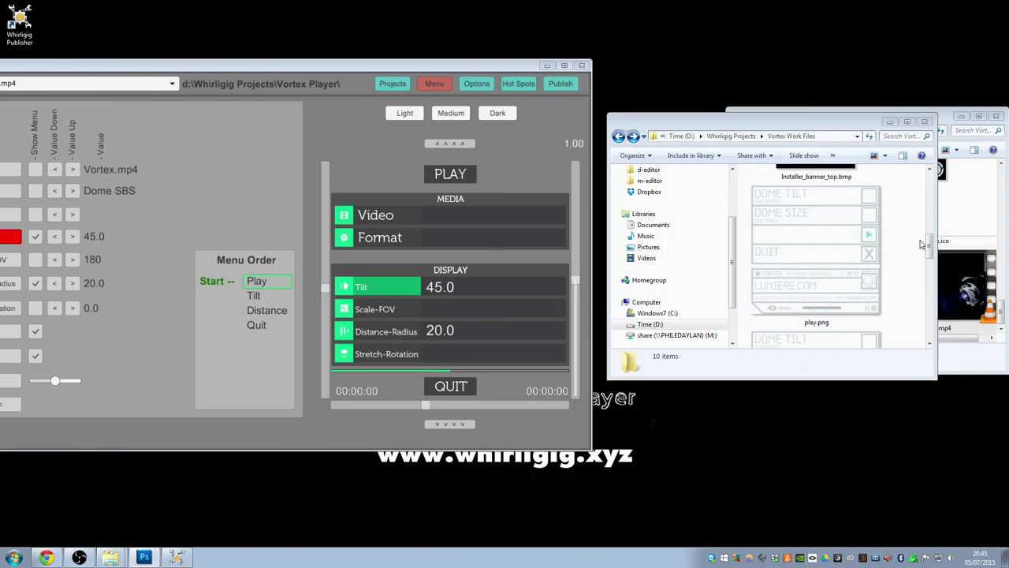
Step: Replace the Tilt menu image in Whirligig Publisher with tilt.png from d:\Whirligig Projects\Vortex Work Files
left_click_drag(930, 249, 930, 227)
left_click_drag(233, 67, 502, 75)
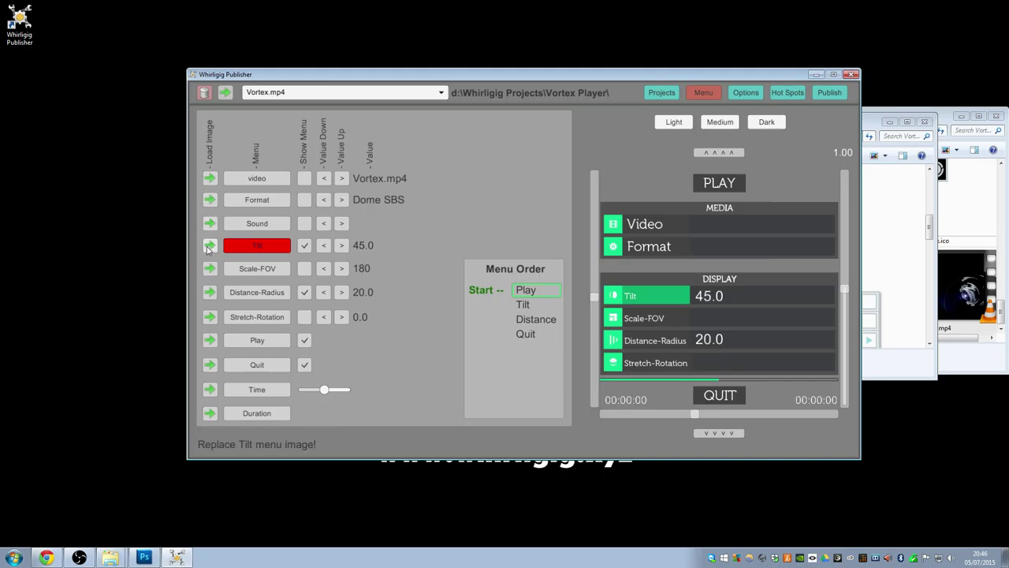
left_click(209, 246)
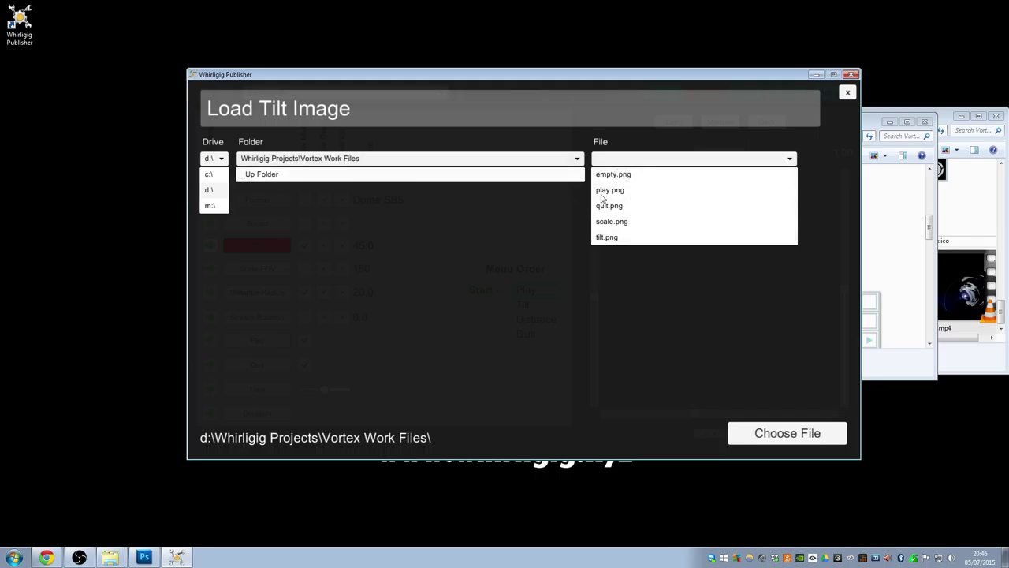
left_click(607, 236)
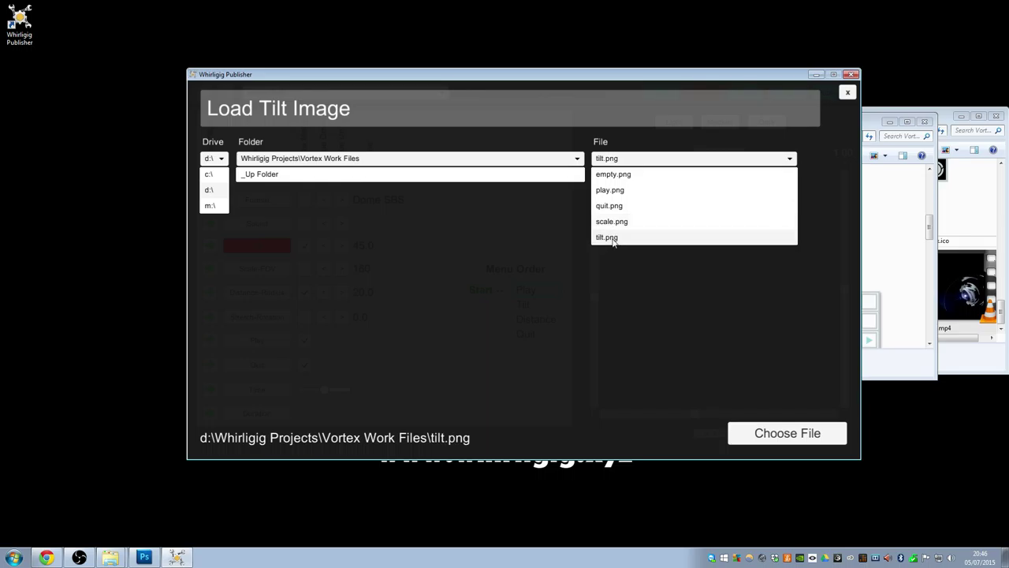
left_click(769, 440)
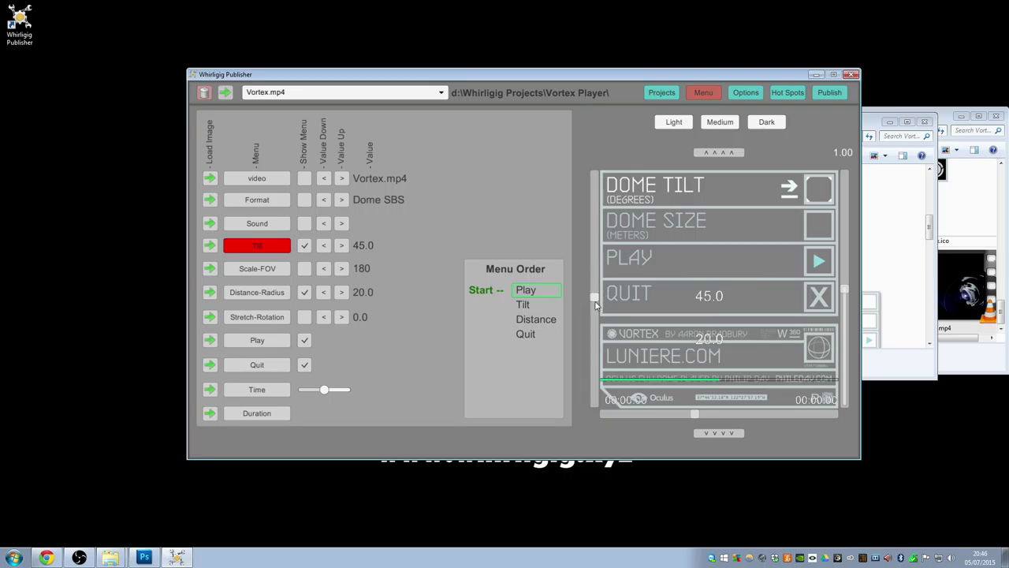
Step: Position the Tilt value inside the square box of the DOME TILT row and shrink its text to fit
left_click_drag(595, 301, 596, 191)
left_click_drag(693, 414, 797, 399)
left_click_drag(844, 289, 844, 304)
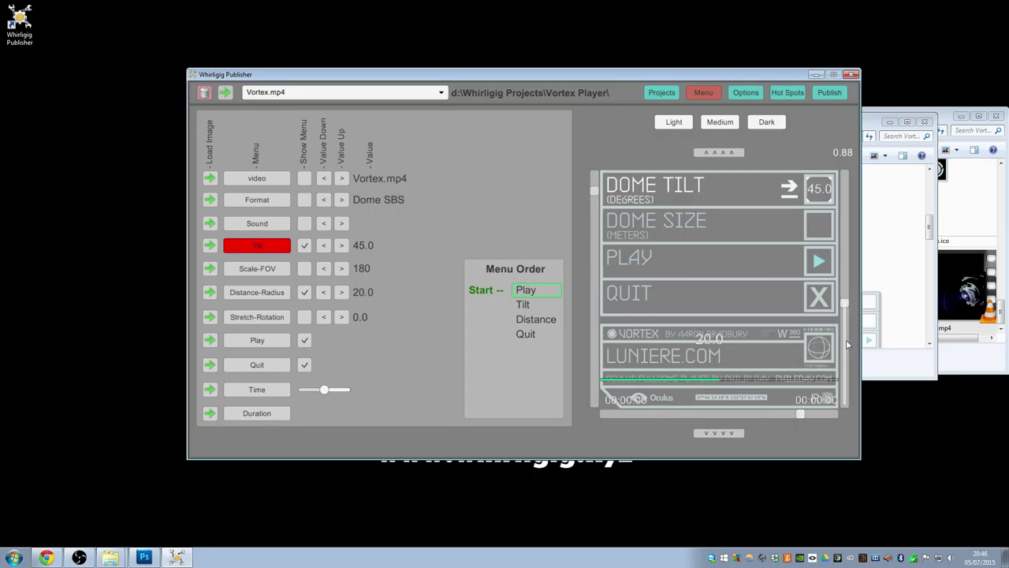
left_click(594, 193)
left_click_drag(845, 308, 847, 318)
Step: Replace the Distance-Radius menu image with scale.png from d:\Whirligig Projects\Vortex Work Files
left_click(248, 294)
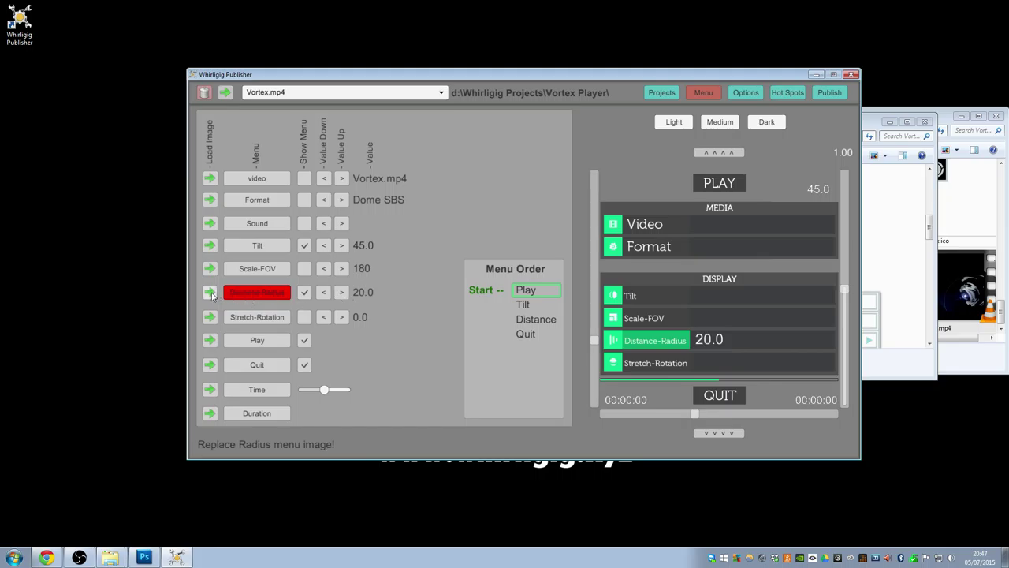
left_click(211, 295)
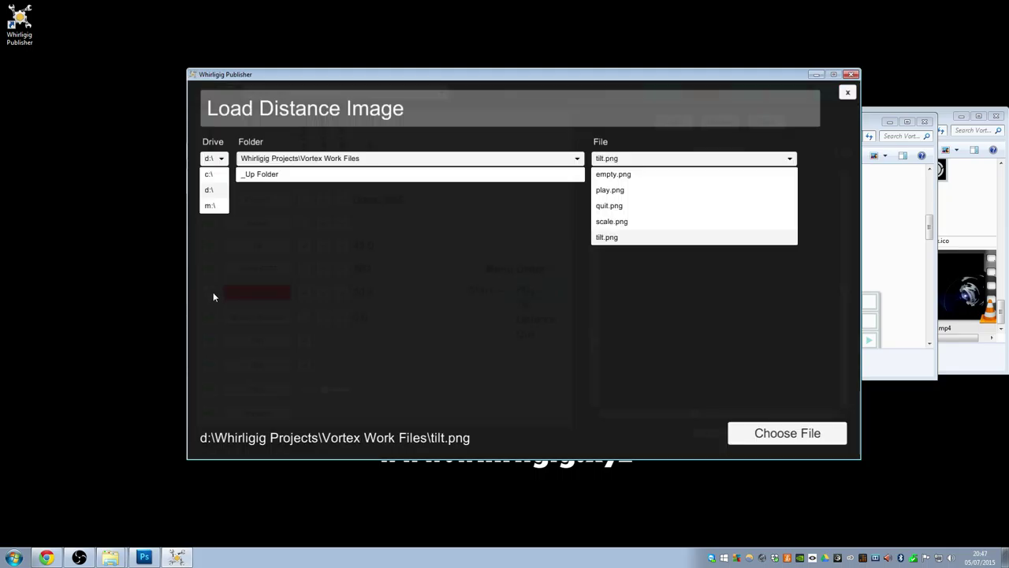
left_click(629, 224)
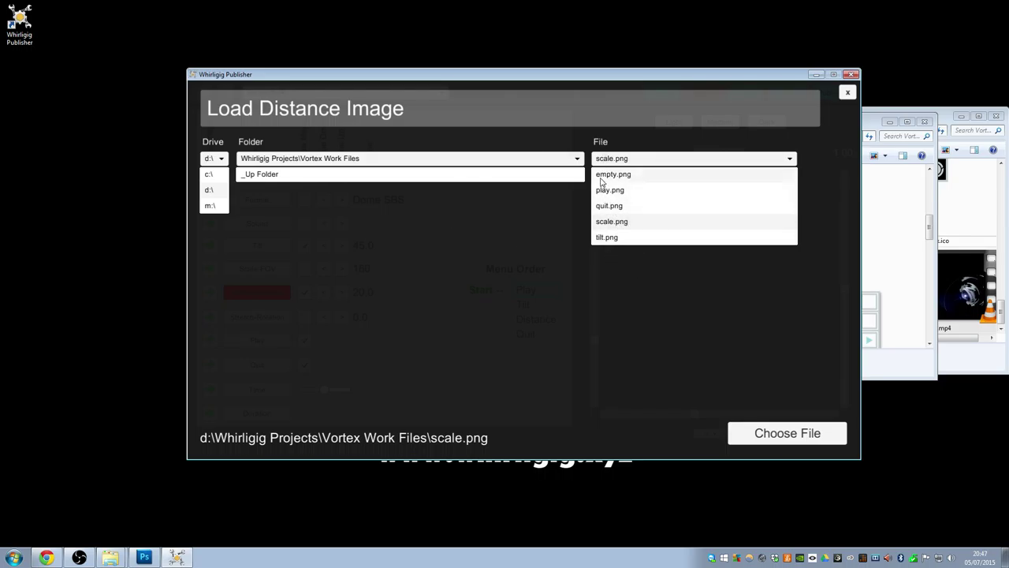
left_click(773, 435)
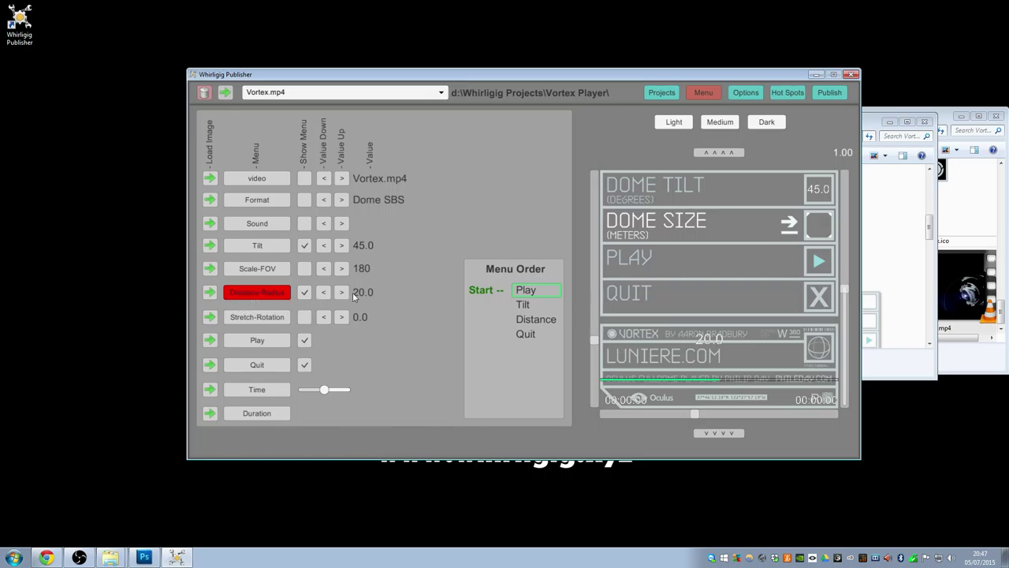
Step: Position the Distance-Radius value inside the DOME SIZE row's square box and reduce its text size to 0.81
left_click_drag(595, 339, 581, 230)
left_click_drag(690, 415, 797, 403)
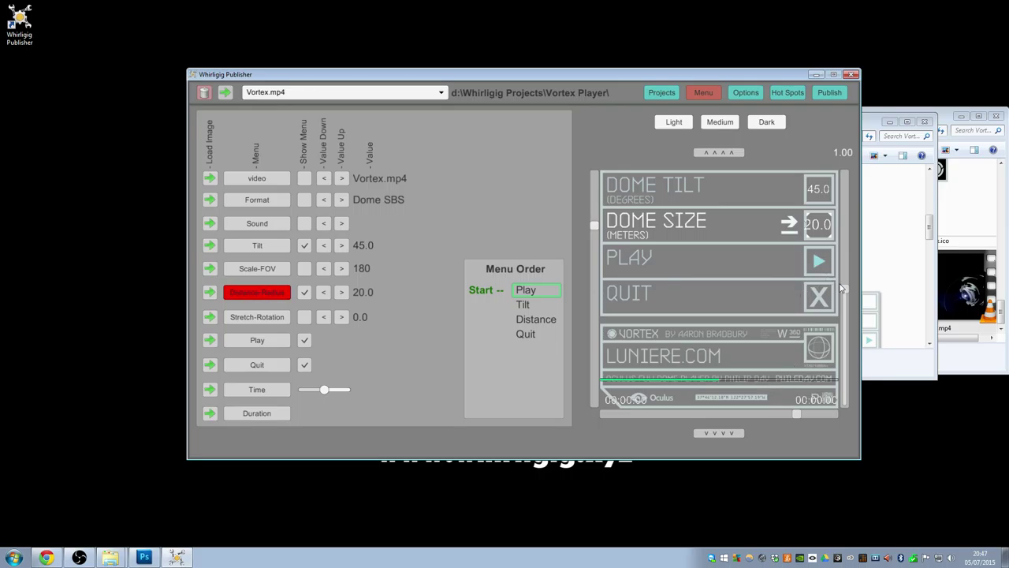
left_click_drag(841, 288, 843, 311)
Step: Replace the Play menu image with play.png from the Vortex Work Files folder
left_click(254, 339)
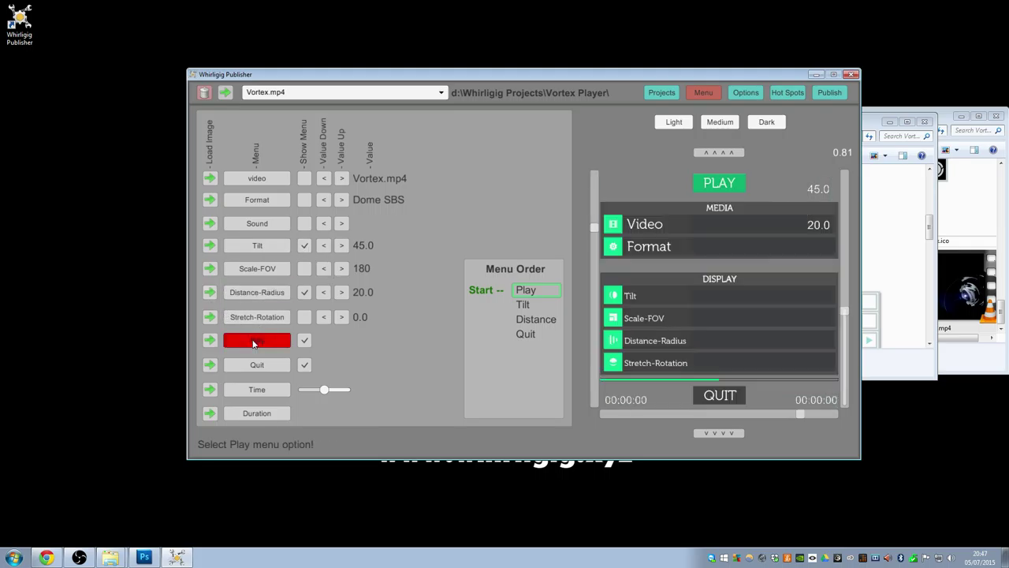
left_click(209, 340)
left_click(670, 190)
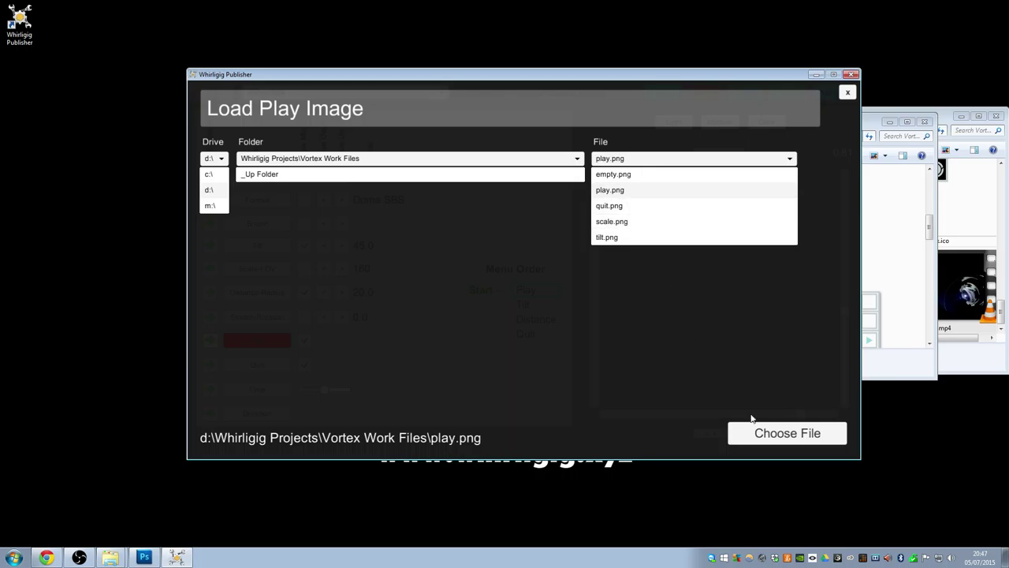
left_click(756, 434)
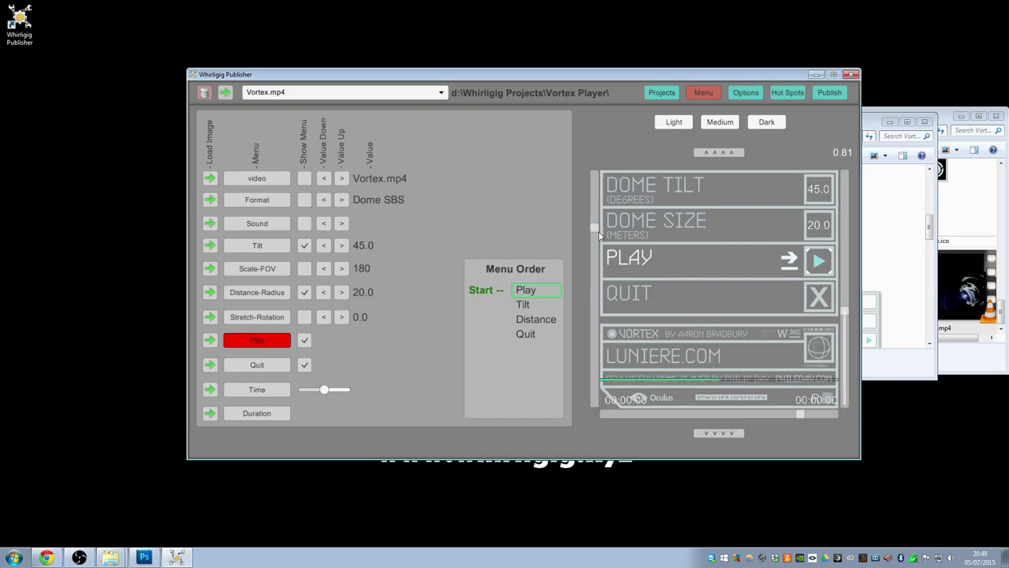
Step: Replace the Quit menu image with quit.png from the Vortex Work Files folder
left_click(237, 368)
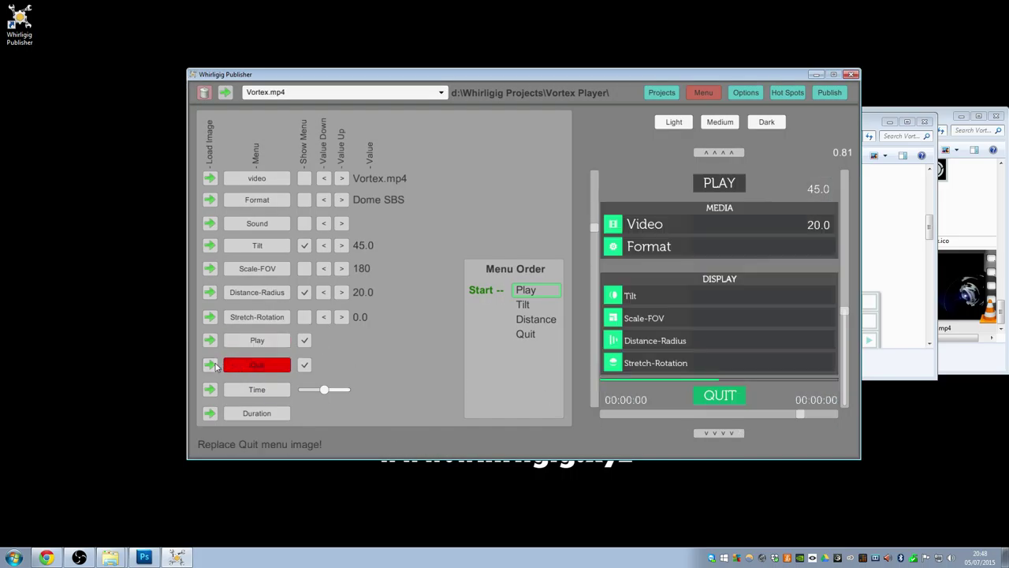
left_click(210, 365)
left_click(623, 206)
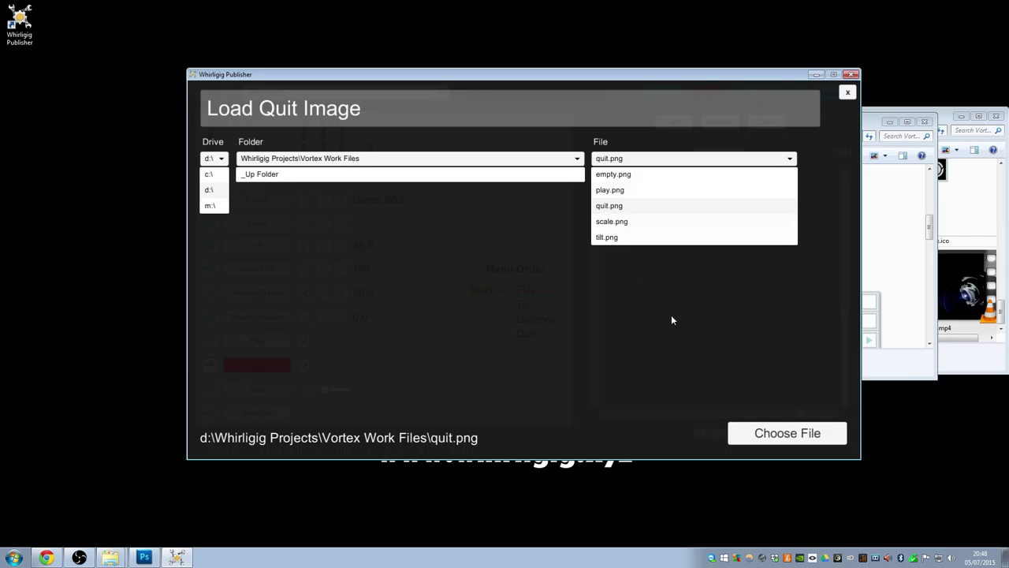
left_click(763, 438)
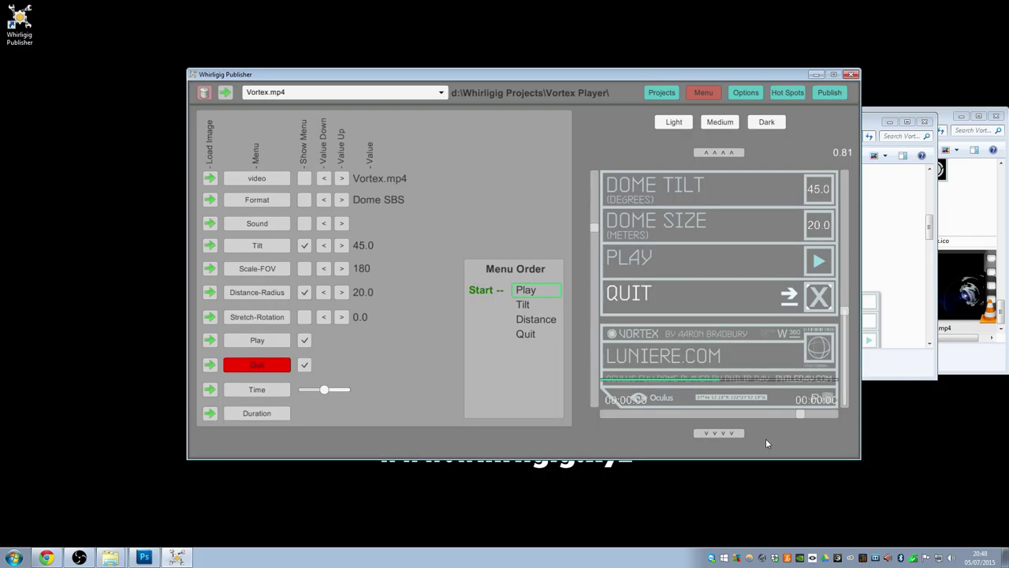
Step: Switch between the Play and Quit entries to check their highlighted images in the menu preview
left_click(254, 340)
left_click(254, 364)
left_click(252, 343)
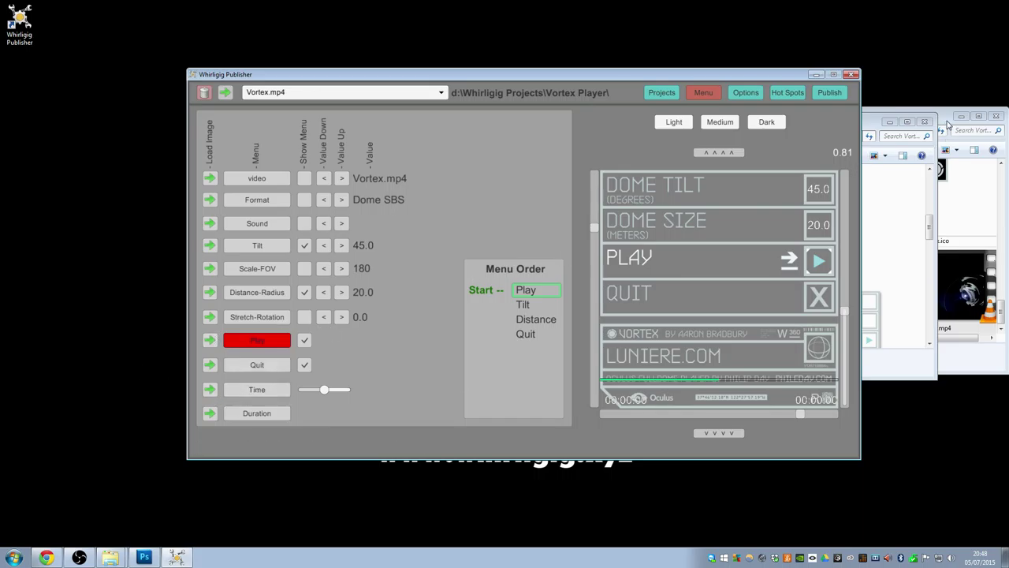
Step: Set the text size of the Time and Duration readouts to 0.00 to hide both timecodes from the menu
left_click(254, 390)
left_click(254, 413)
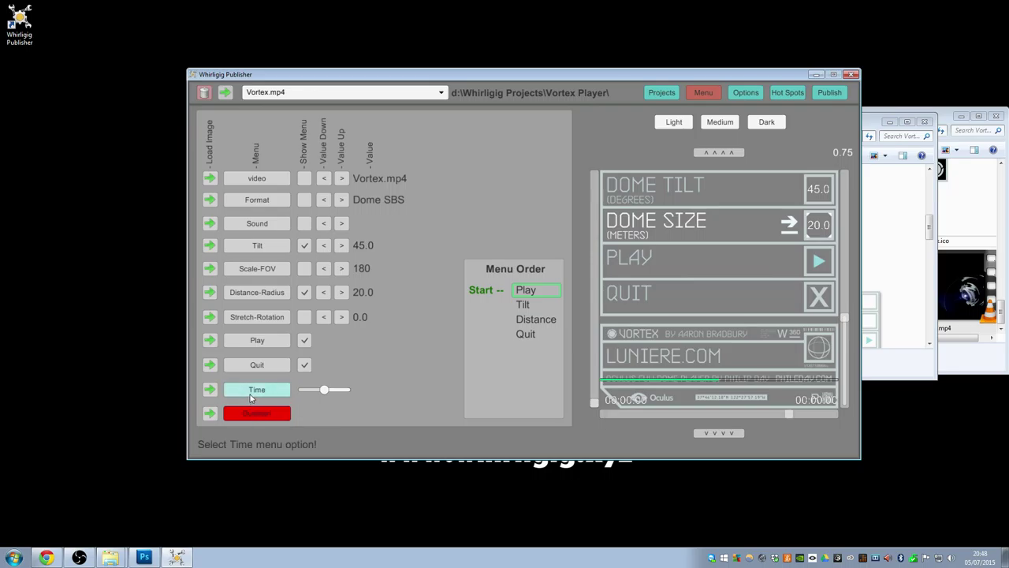
left_click(257, 390)
left_click_drag(846, 321, 853, 416)
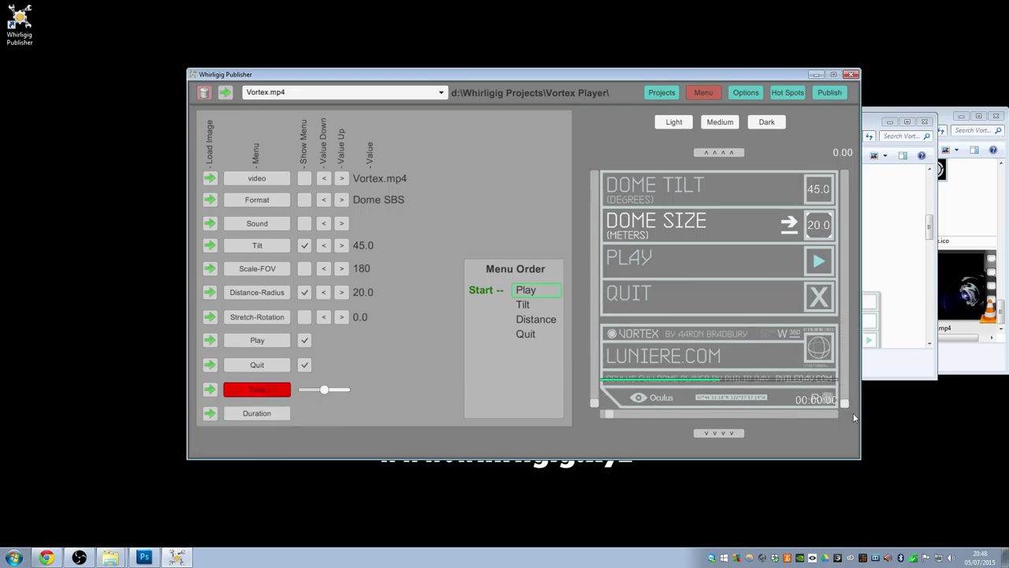
left_click(257, 413)
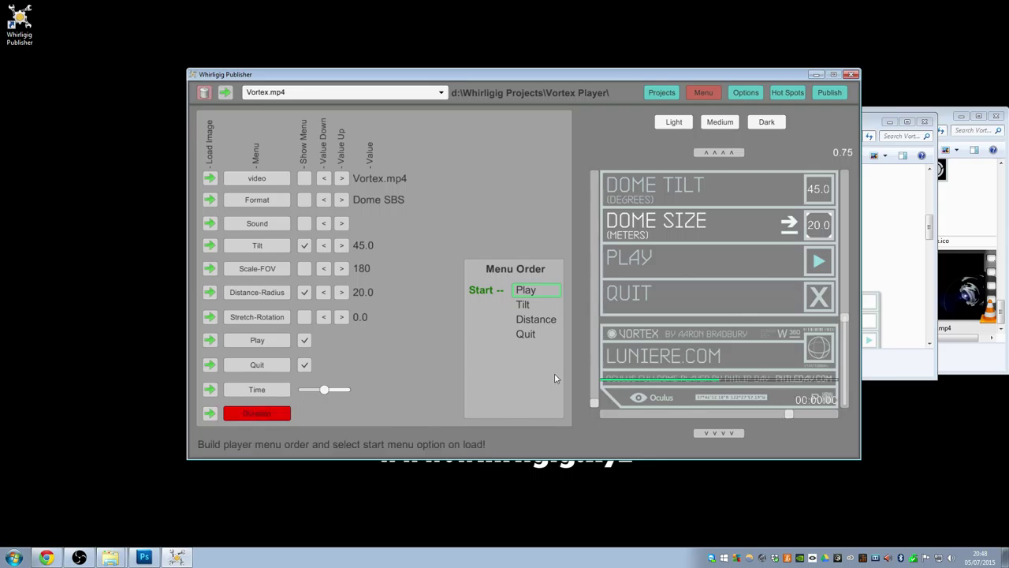
left_click_drag(843, 317, 838, 446)
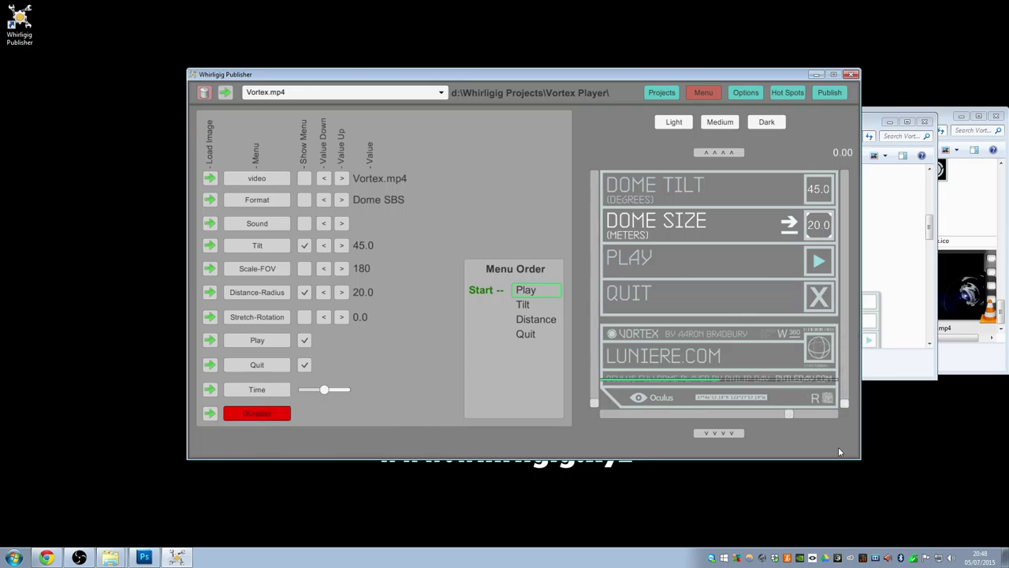
Step: With the Time entry selected, look at the blank image empty.png in the Vortex Work Files folder
left_click(257, 386)
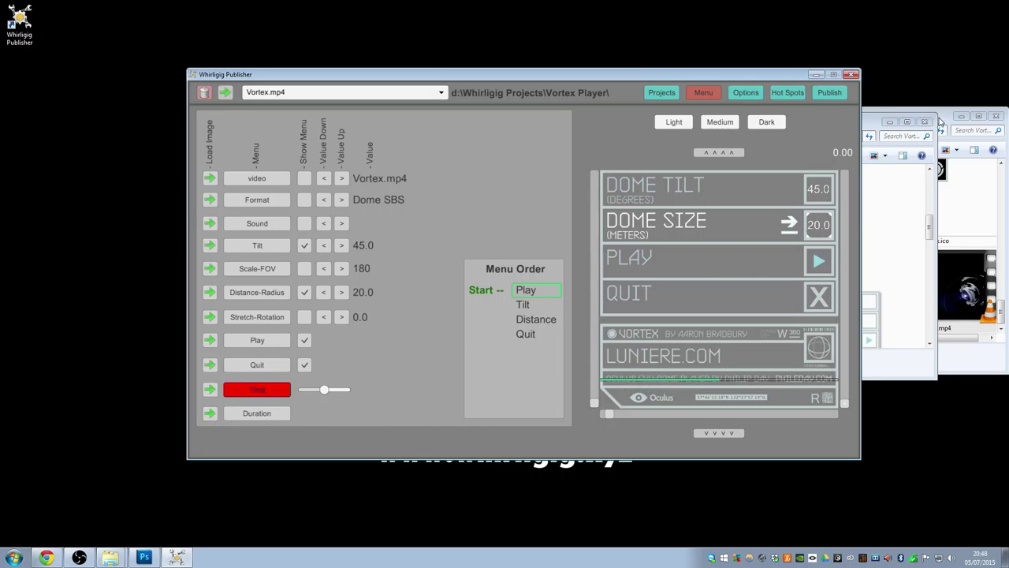
left_click(940, 120)
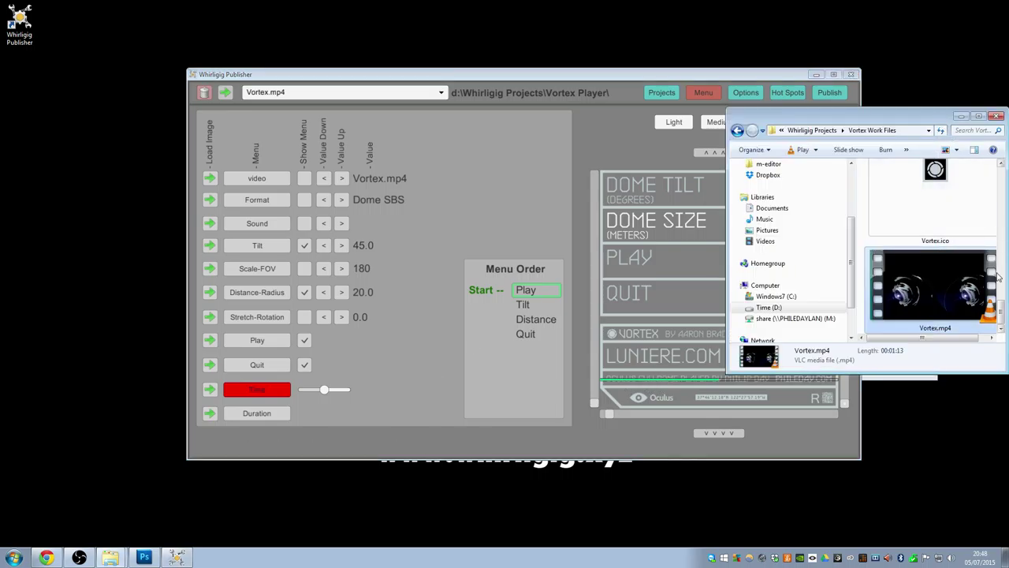
left_click_drag(999, 314, 1002, 177)
left_click(916, 203)
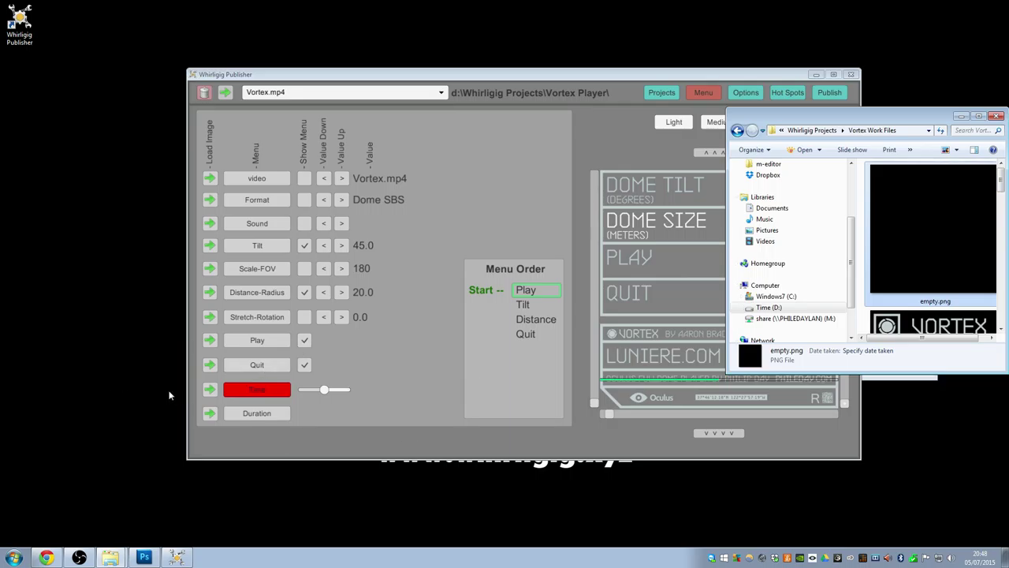
Step: Replace the Time menu image with empty.png from the Vortex Work Files folder
left_click(210, 389)
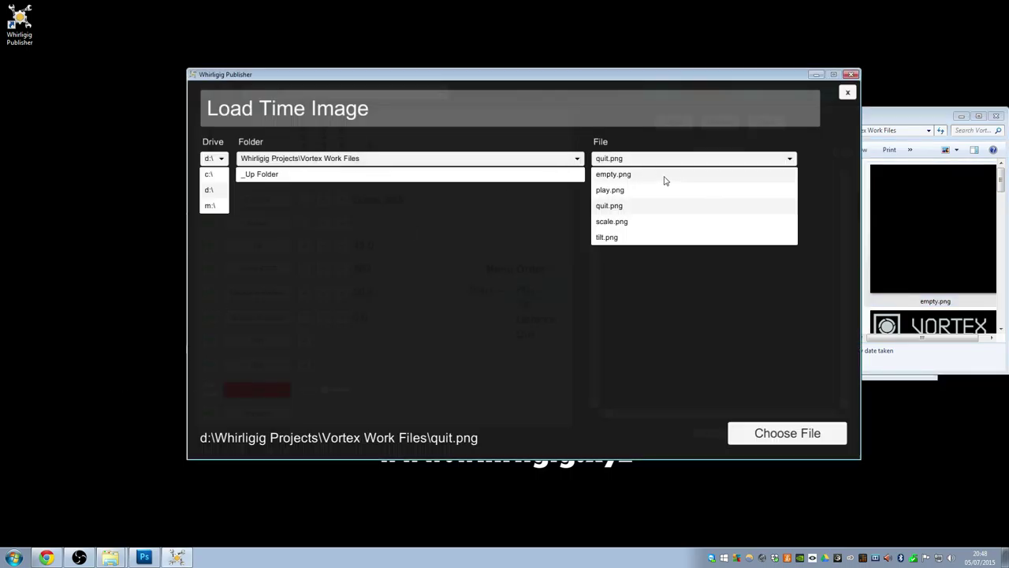
left_click(665, 181)
left_click(763, 431)
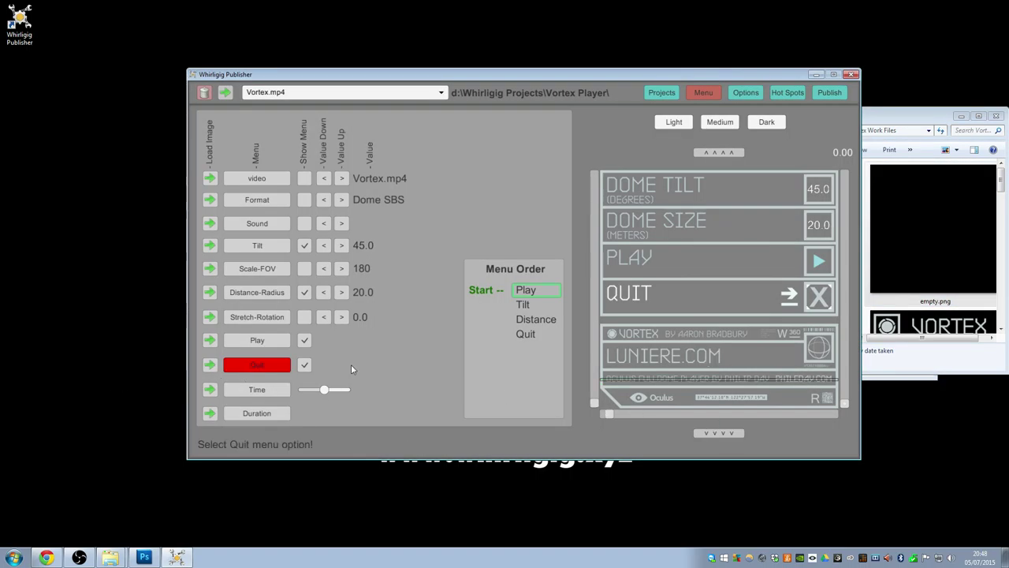
left_click(205, 390)
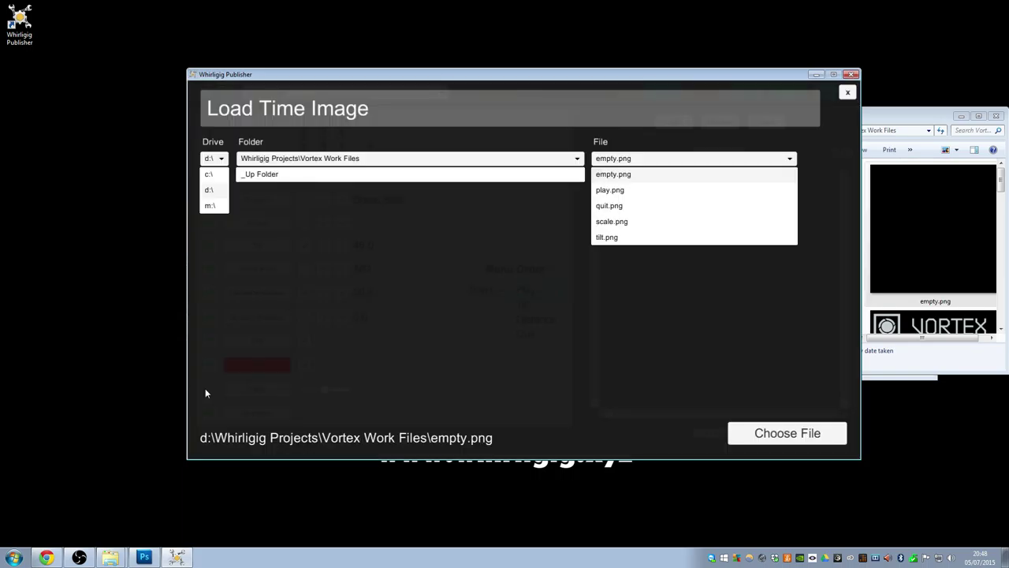
left_click(605, 176)
left_click(638, 158)
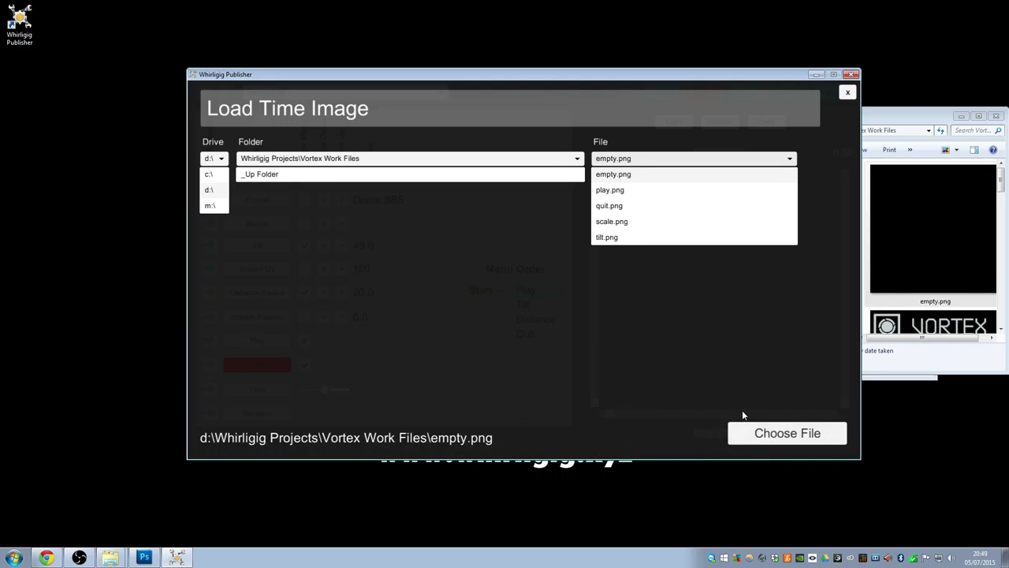
left_click(758, 436)
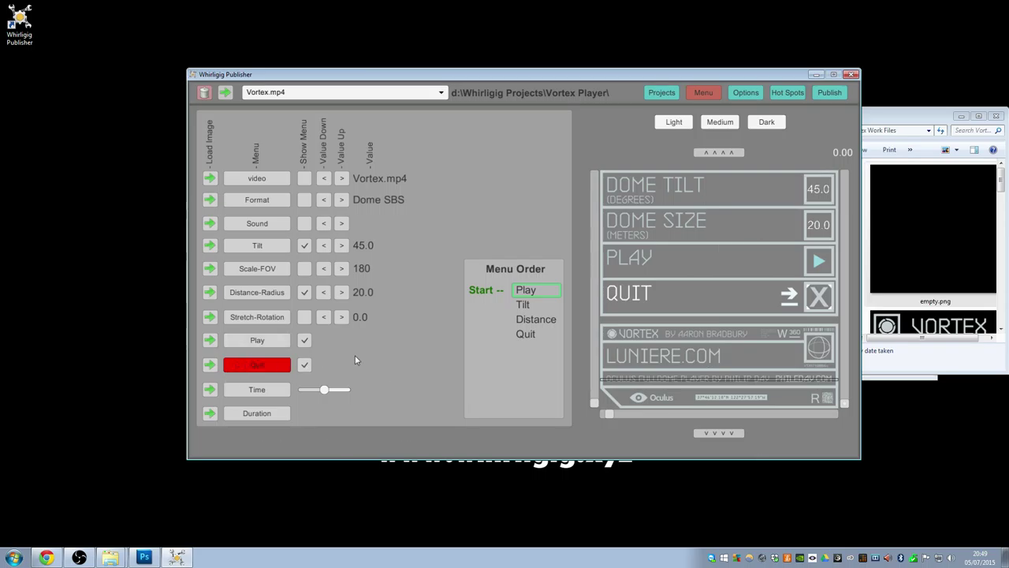
Step: Load quit.png as the Quit menu image again
left_click(211, 366)
left_click(608, 207)
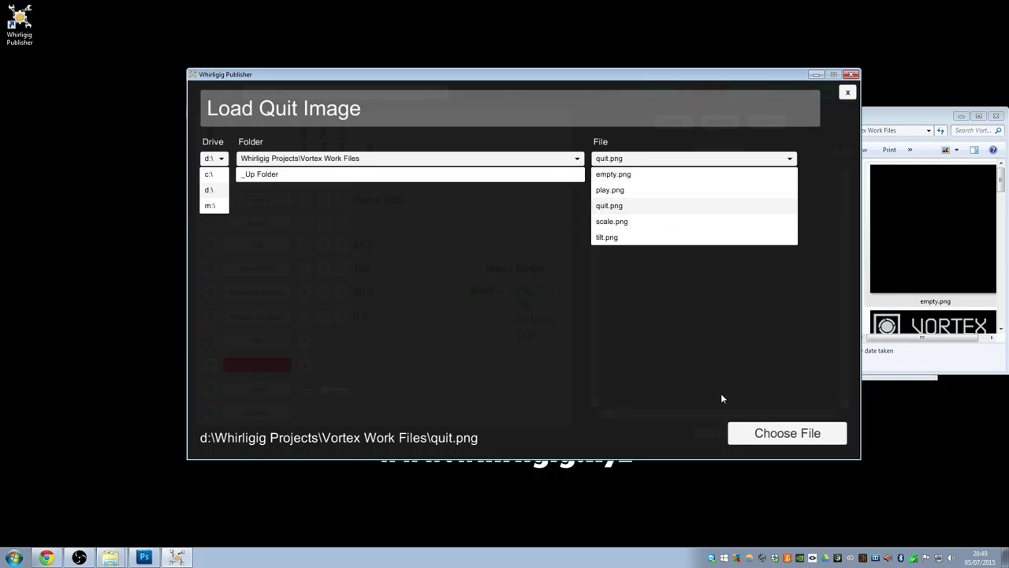
left_click(755, 438)
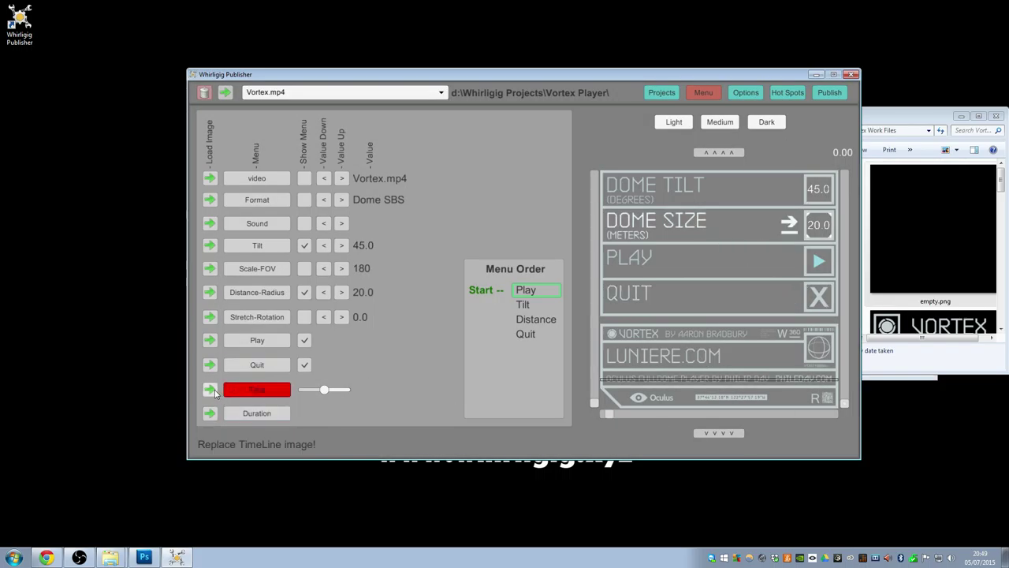
Step: Load empty.png as the Time menu image again and preview the Time entry
left_click(209, 388)
left_click(625, 174)
left_click(770, 436)
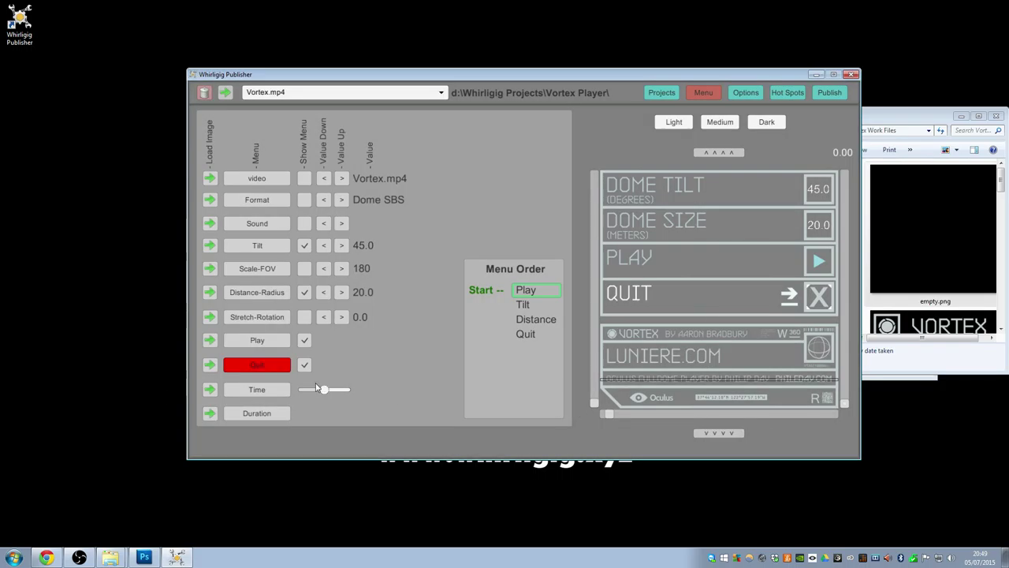
left_click(256, 389)
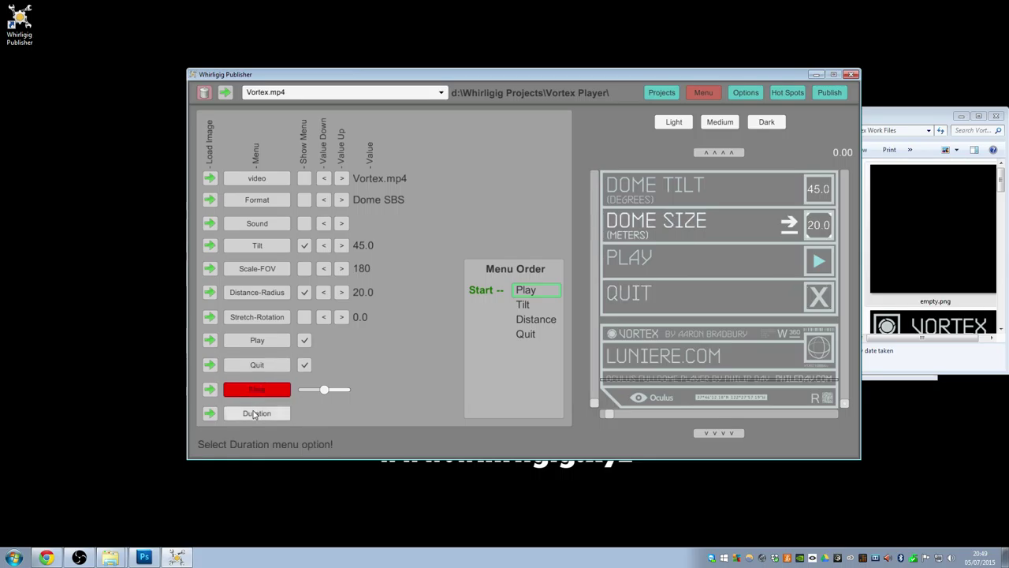
Step: Replace the Duration entry's time border image with empty.png from the Vortex Work Files folder
left_click(255, 417)
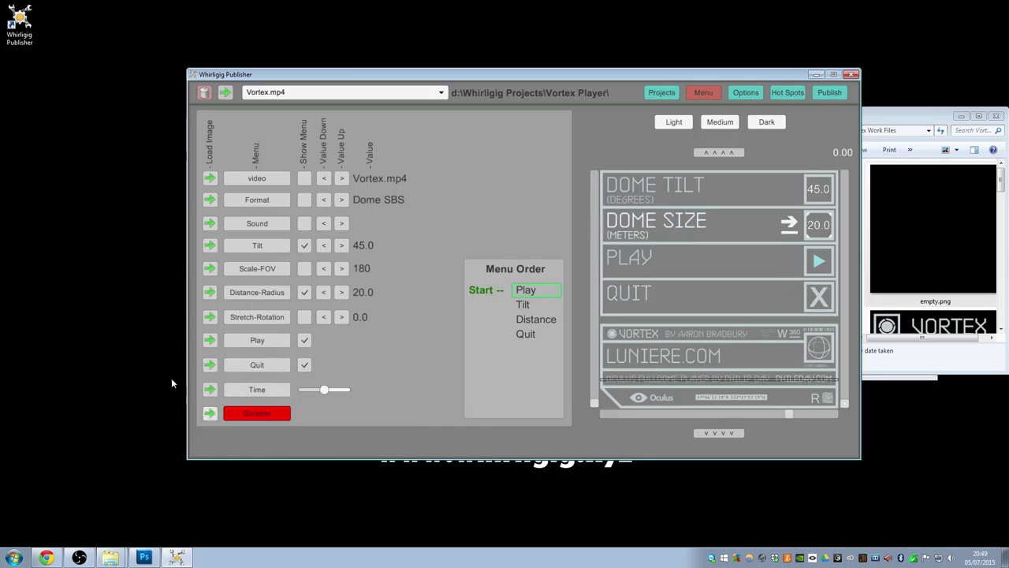
left_click(207, 416)
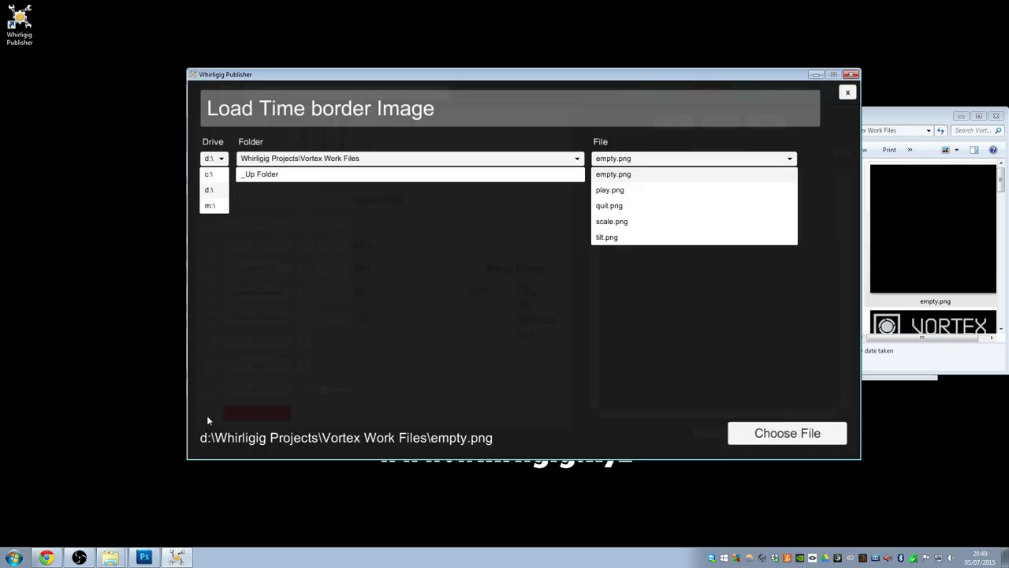
left_click(606, 174)
left_click(765, 438)
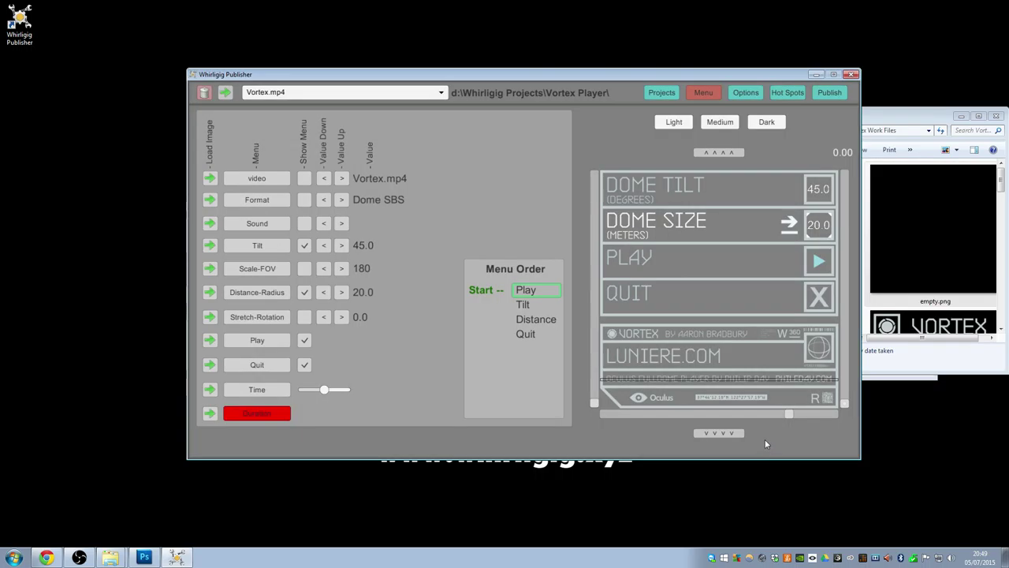
left_click(208, 394)
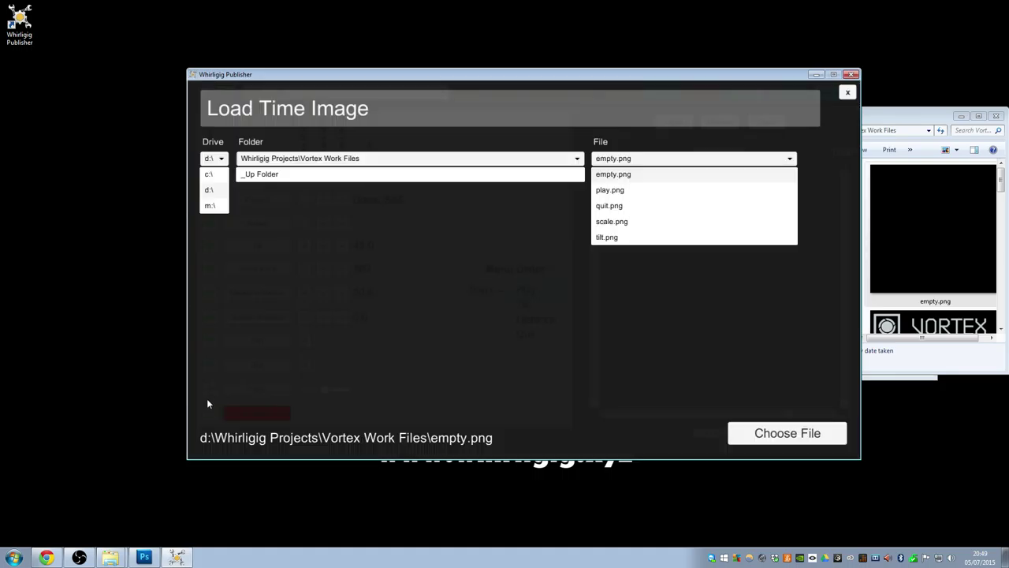
left_click(847, 92)
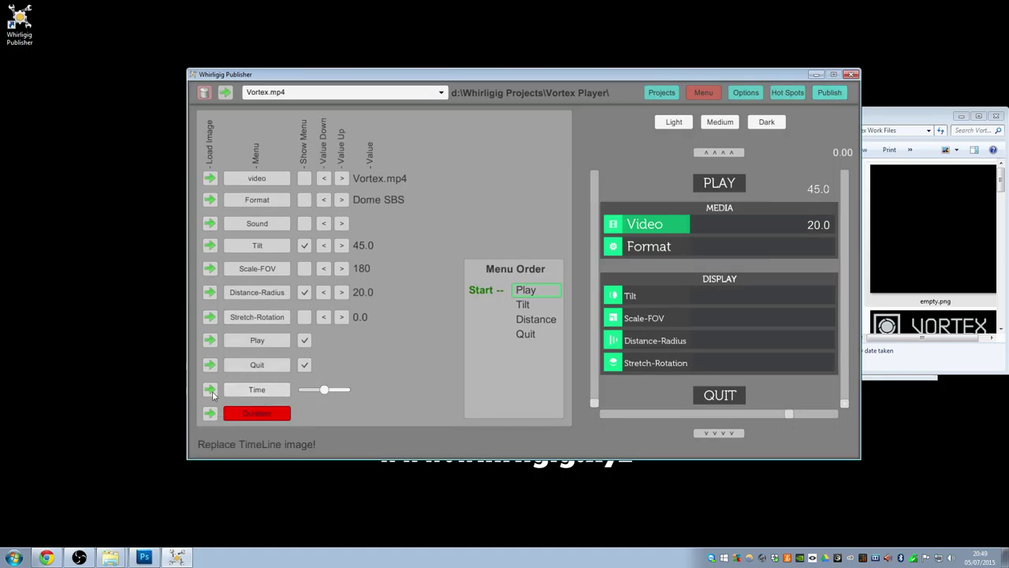
left_click(210, 392)
left_click(847, 91)
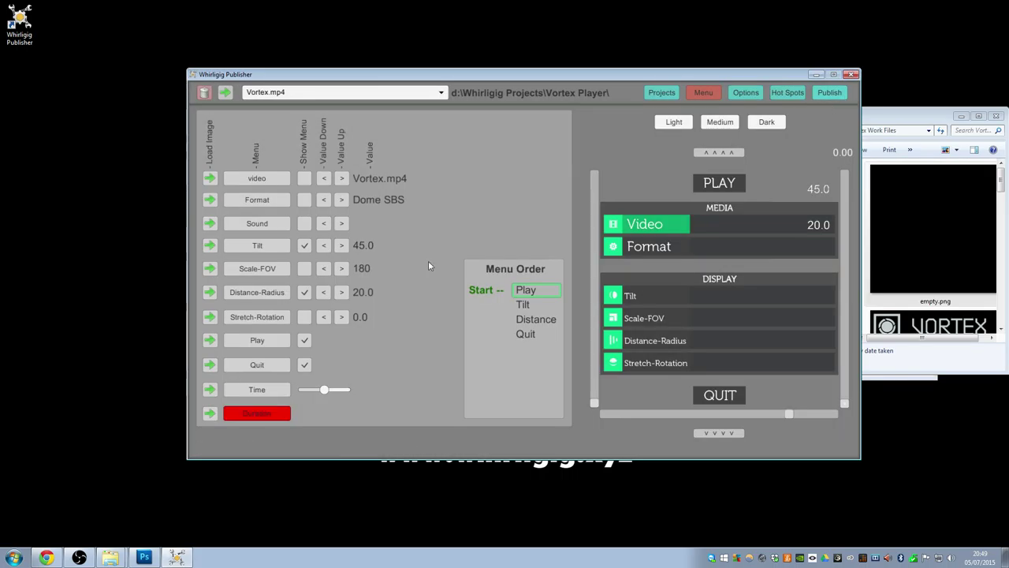
Step: Reload the menu settings and preview the custom images of the Tilt and Distance-Radius entries
left_click(254, 391)
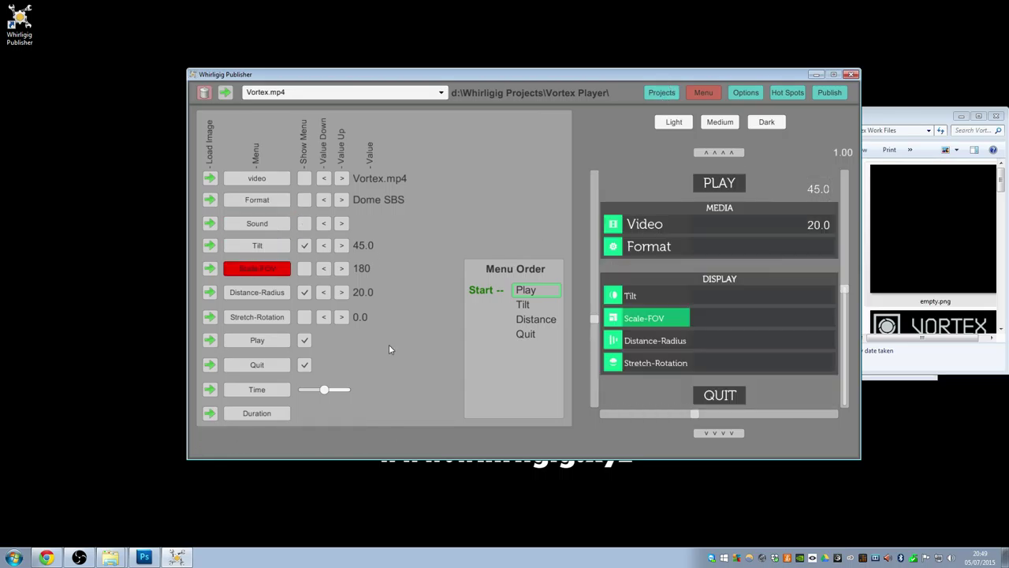
left_click(656, 93)
left_click(703, 92)
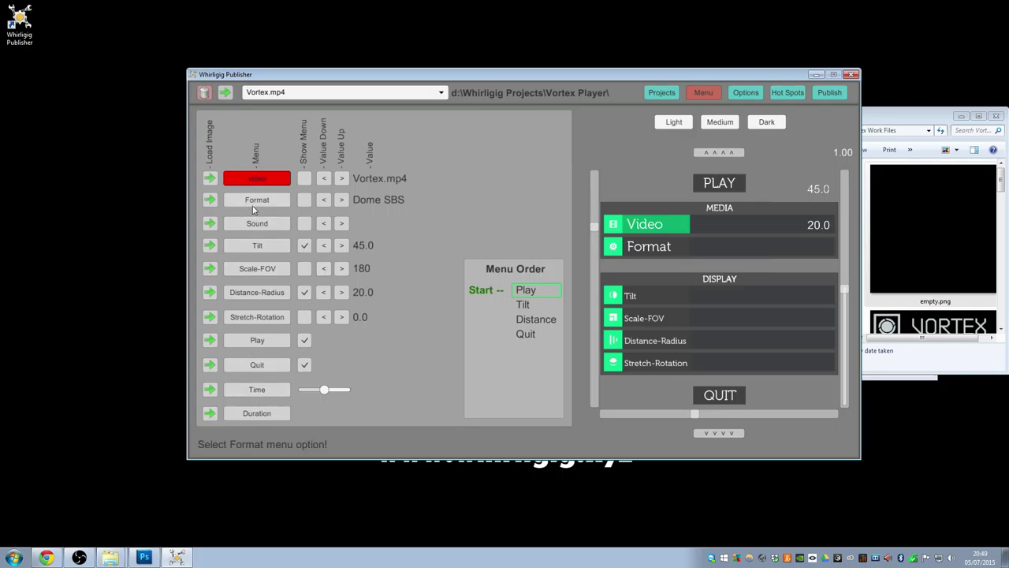
left_click(257, 246)
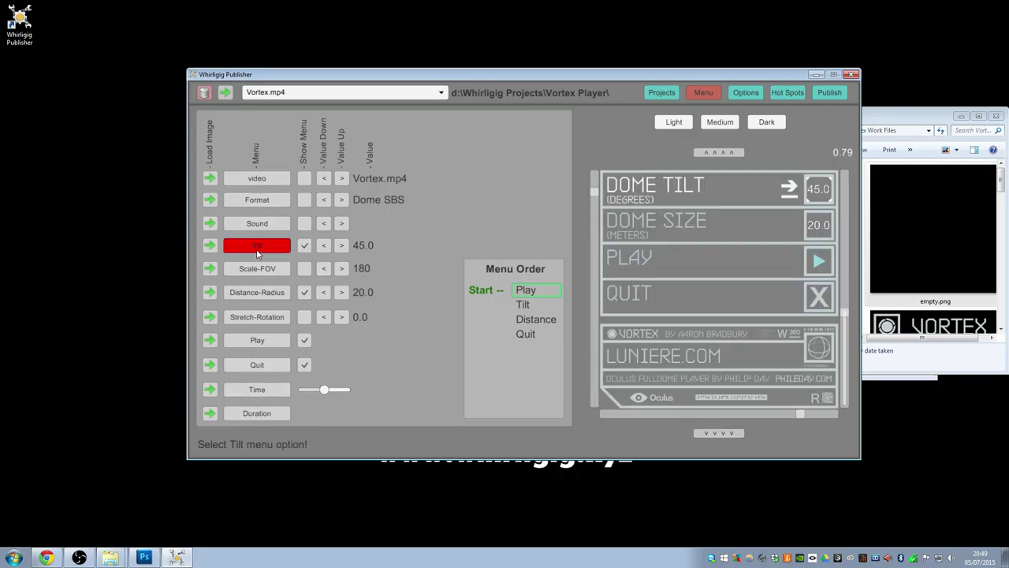
left_click(252, 296)
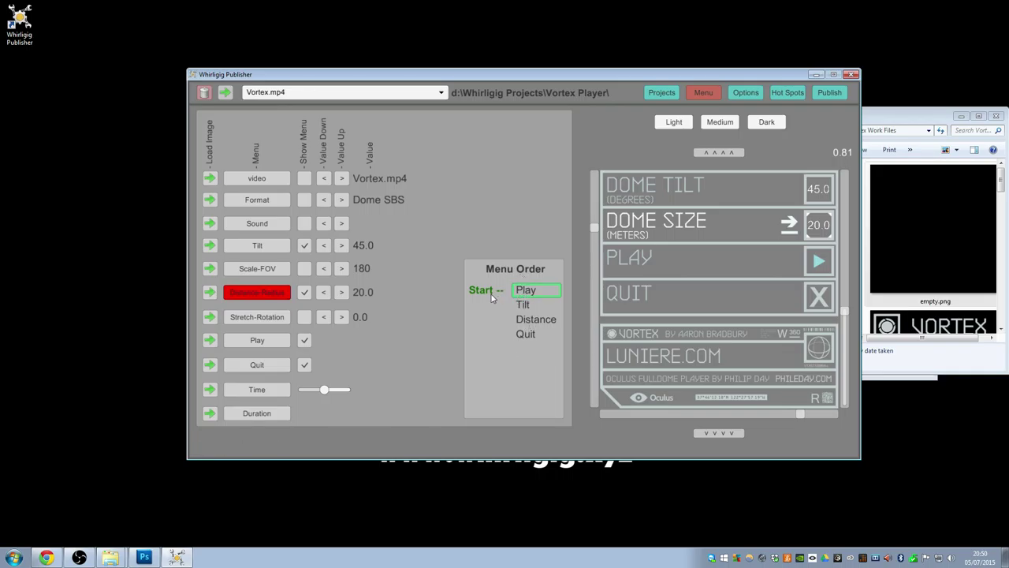
Step: Remove Quit, Play, Distance-Radius and Tilt from the shown menu entries to clear the menu order
mouse_move(491, 294)
left_mouse_down()
mouse_move(477, 346)
mouse_move(476, 290)
left_mouse_up()
left_click(304, 365)
left_click(304, 340)
left_click(305, 292)
left_click(305, 247)
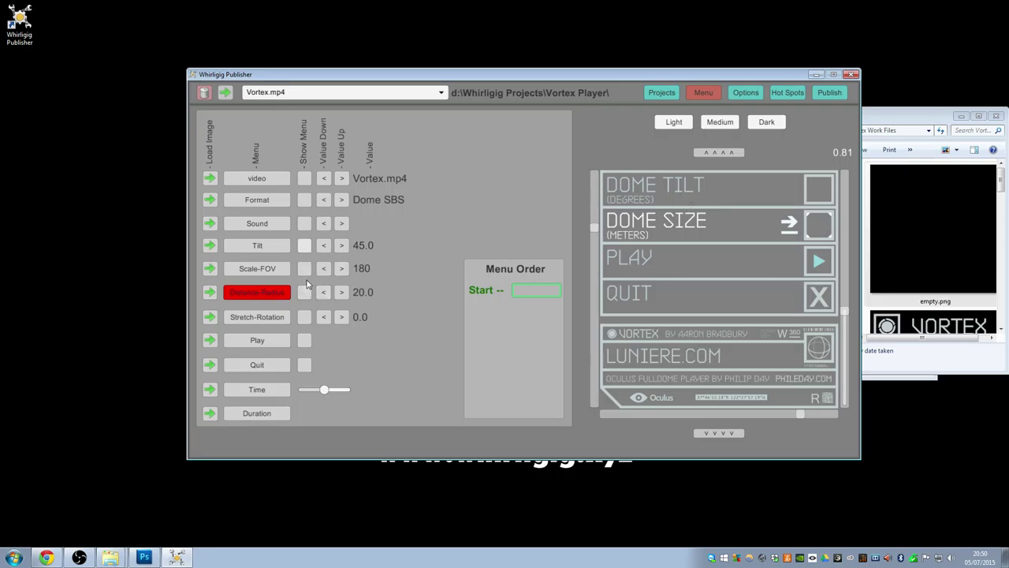
Step: Show the entries again so that the menu order is Tilt, Distance, Play, Quit
left_click(303, 246)
left_click(305, 291)
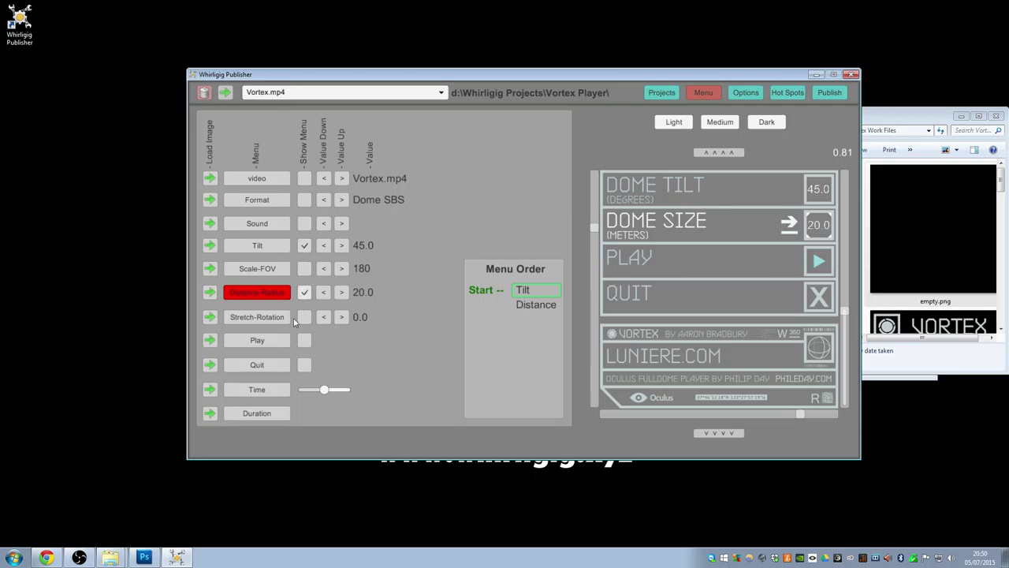
left_click(305, 340)
left_click(304, 367)
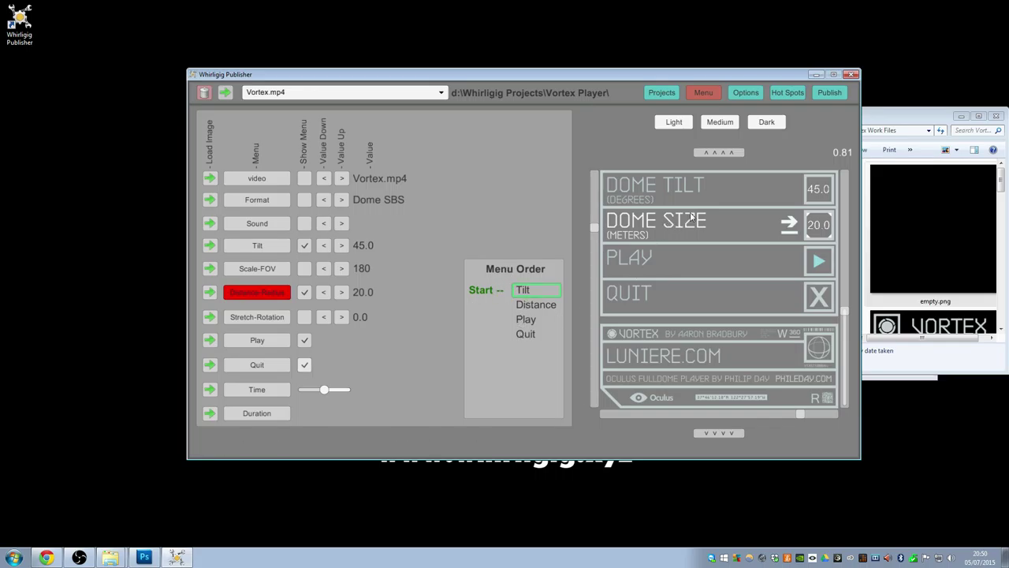
Step: Step through the menu entries in the preview in both directions to examine how each one is highlighted
left_click(729, 154)
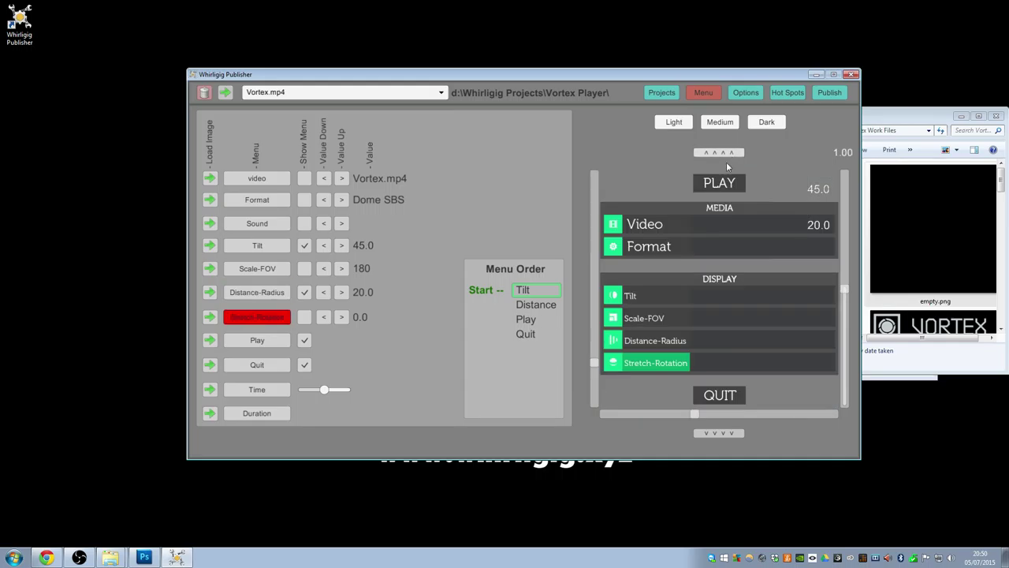
left_click(707, 435)
left_click(706, 435)
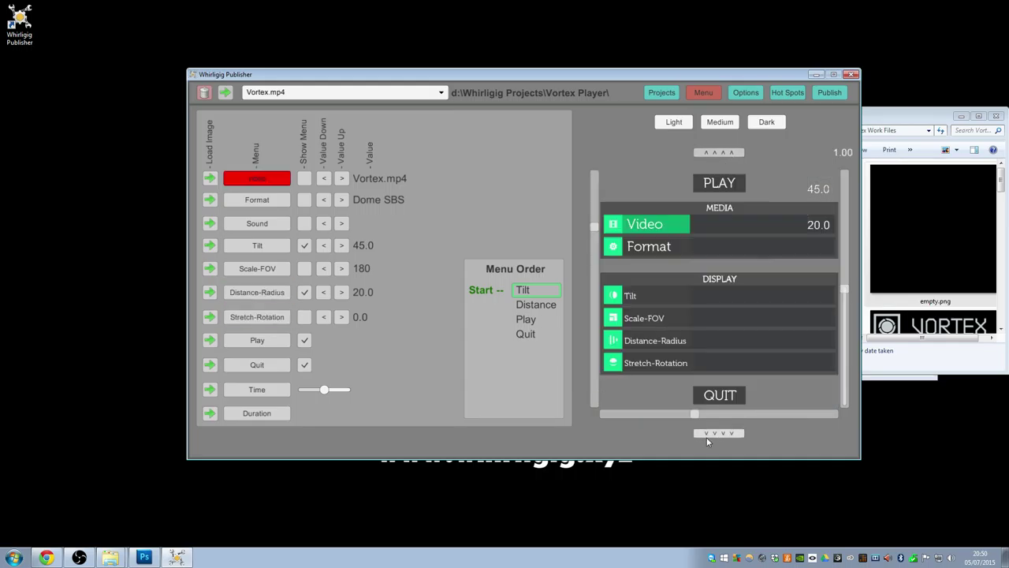
left_click(706, 435)
left_click(707, 435)
left_click(707, 435)
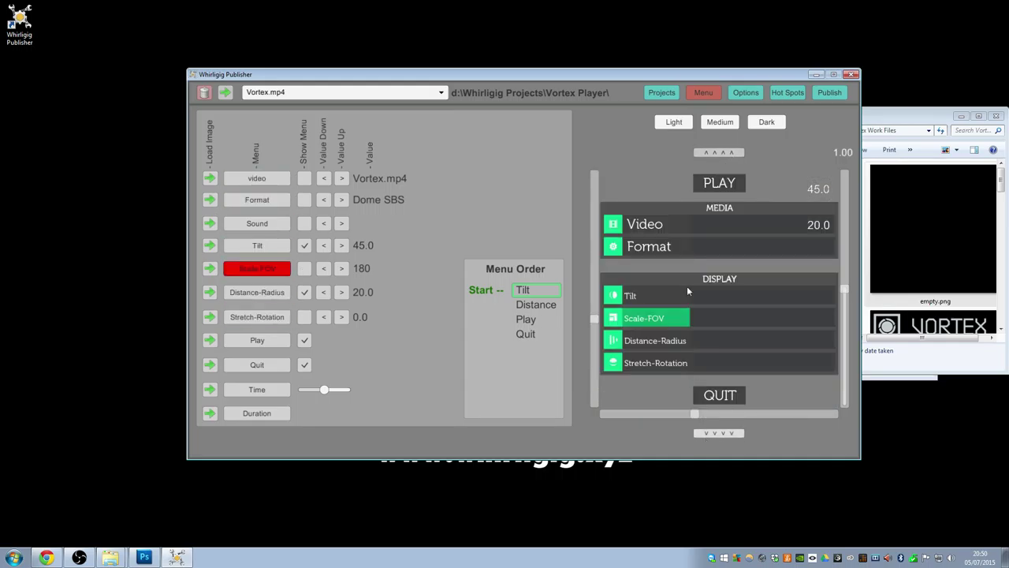
left_click(706, 152)
Step: Preview the custom menu images of the Distance-Radius, Play and Quit entries
left_click(259, 294)
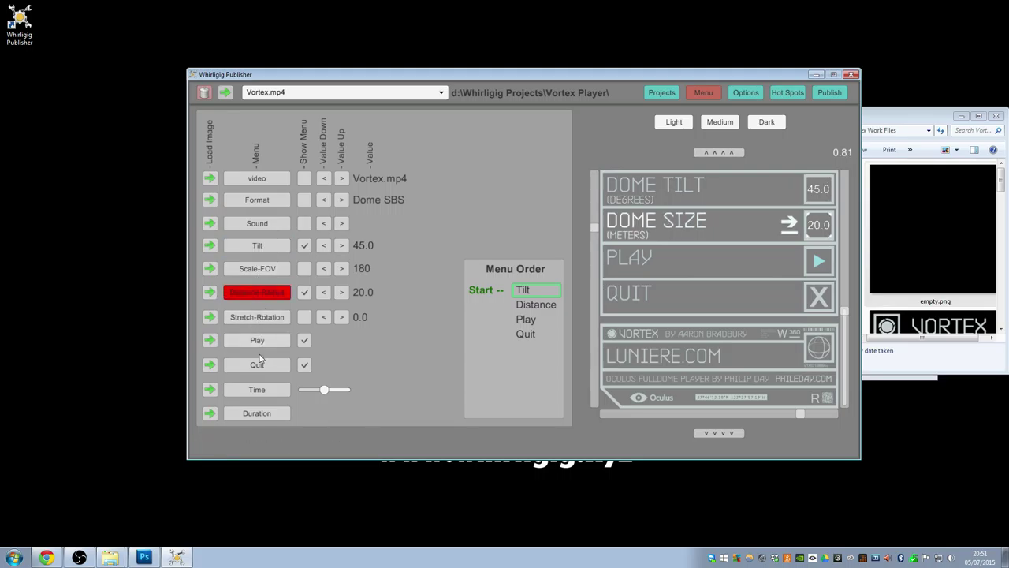
left_click(257, 339)
left_click(257, 364)
left_click(257, 339)
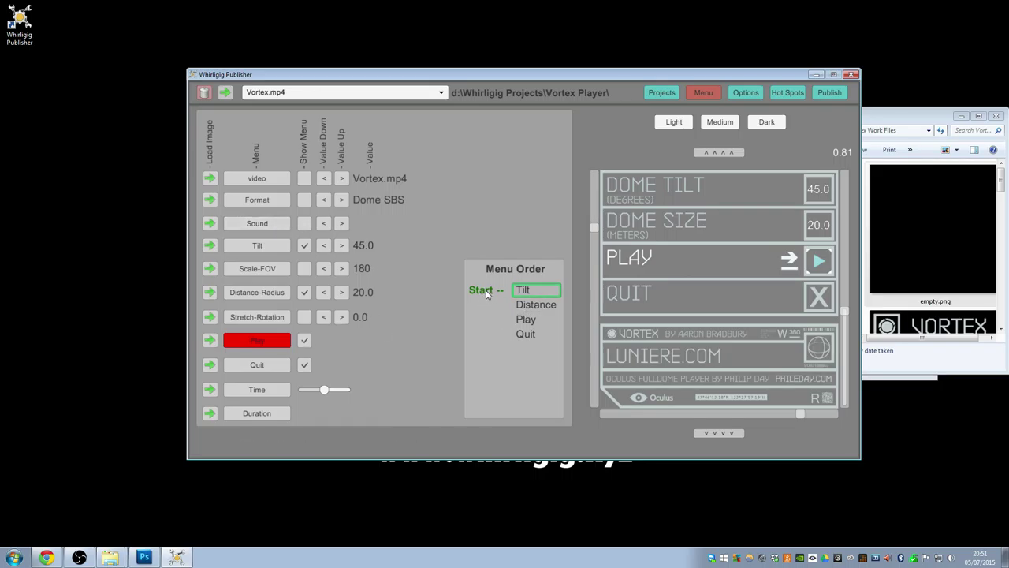
Step: Make Play the starting entry of the menu order and run the 64-bit project from the publishing settings
left_click_drag(487, 294, 484, 331)
left_click(827, 94)
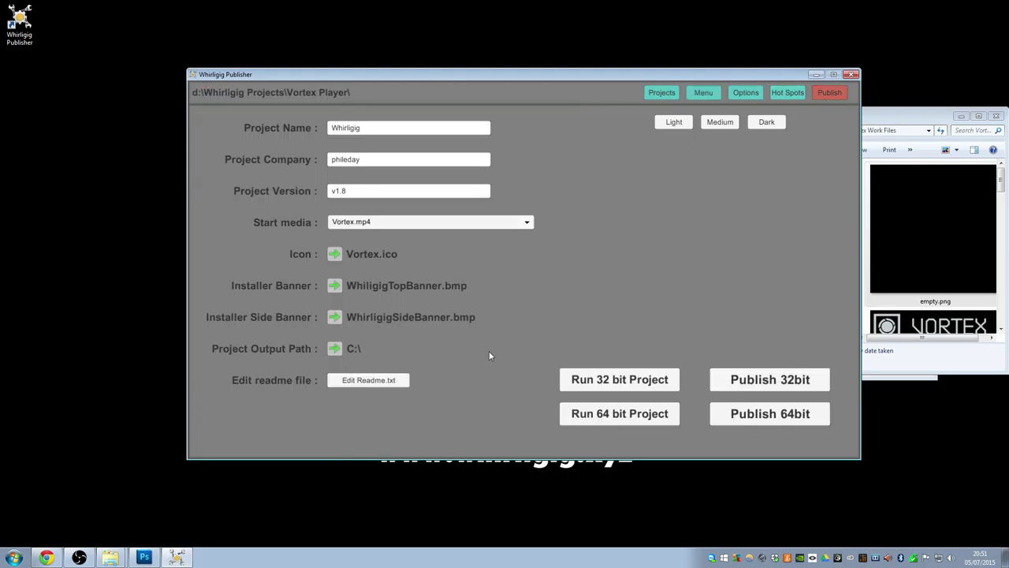
left_click(597, 414)
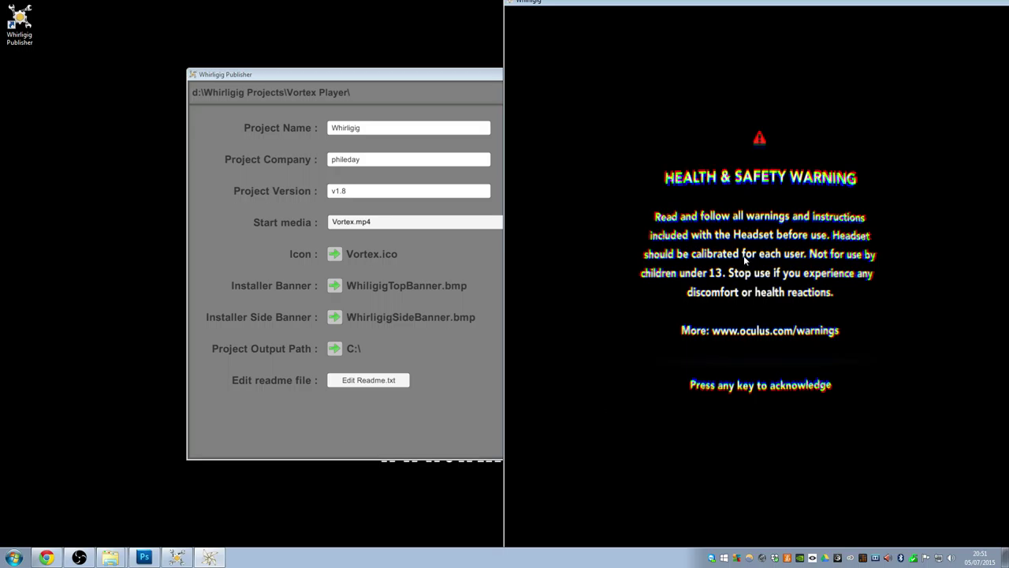
Step: Acknowledge the health and safety warning, try out the custom menu in the running player, and close the player
key("space")
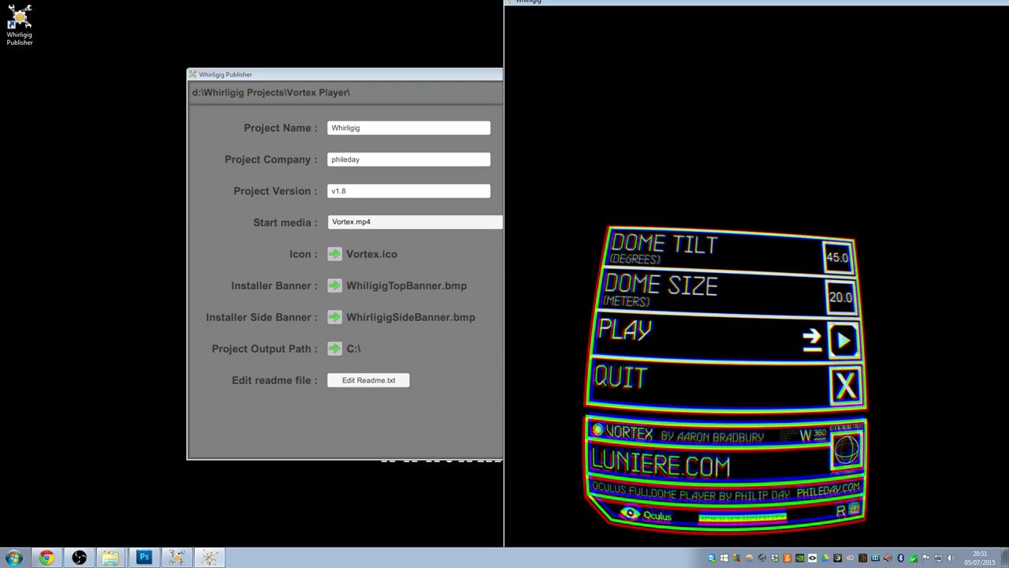
key("Return")
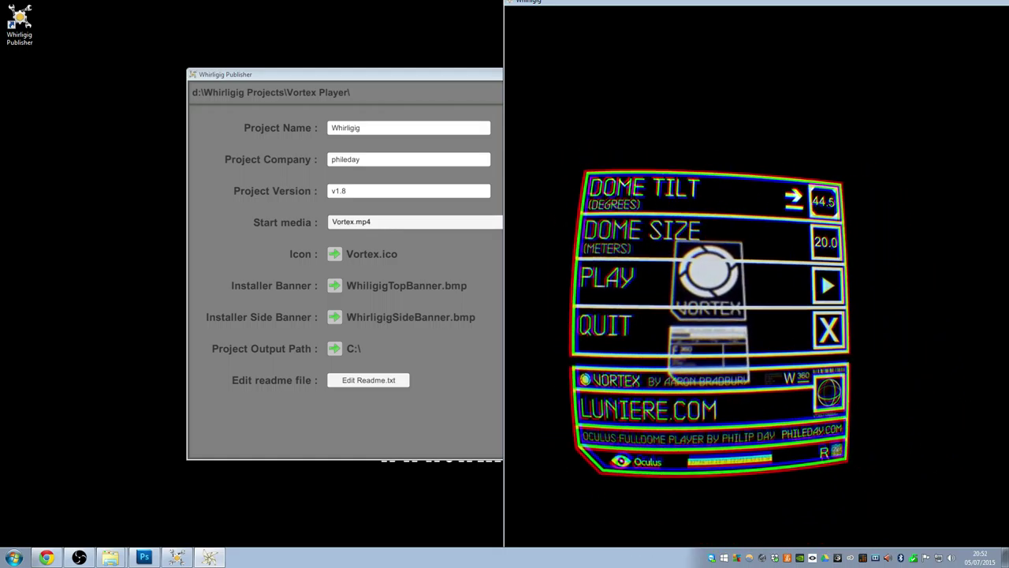
left_click_drag(933, 5, 891, 30)
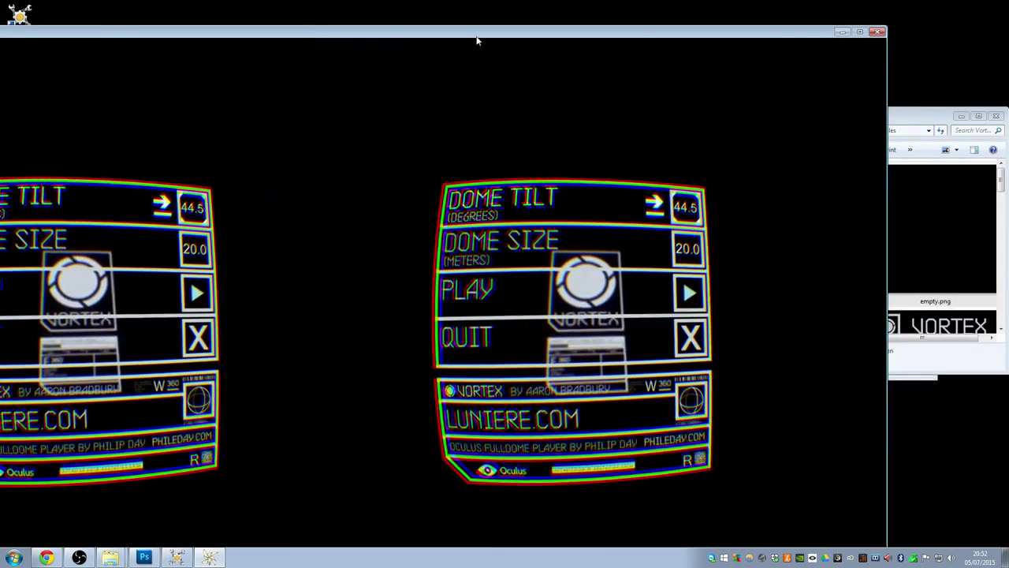
left_click(877, 31)
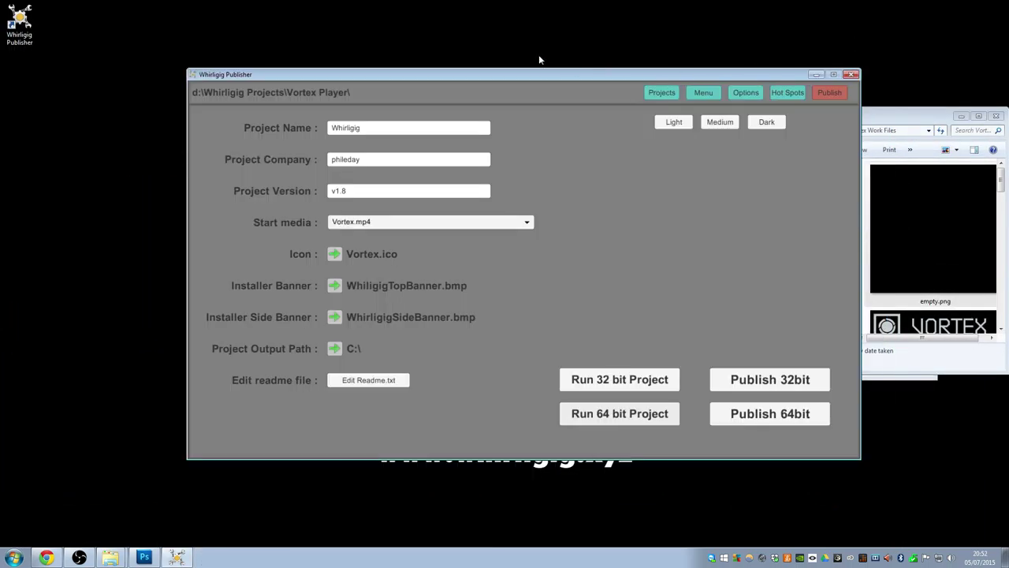
Step: Set the Tilt value in the menu settings to 45.0
left_click(704, 93)
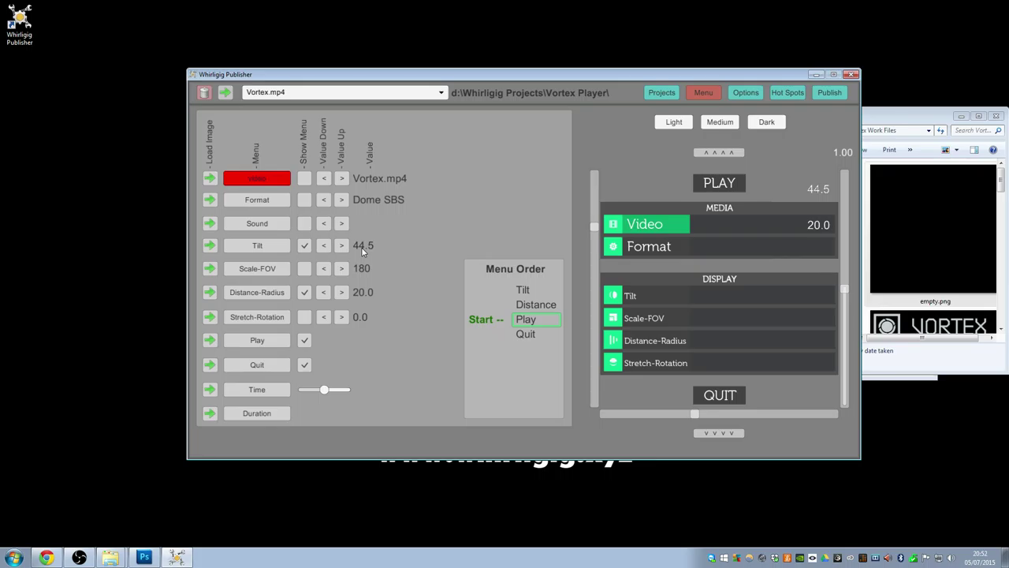
left_click(341, 246)
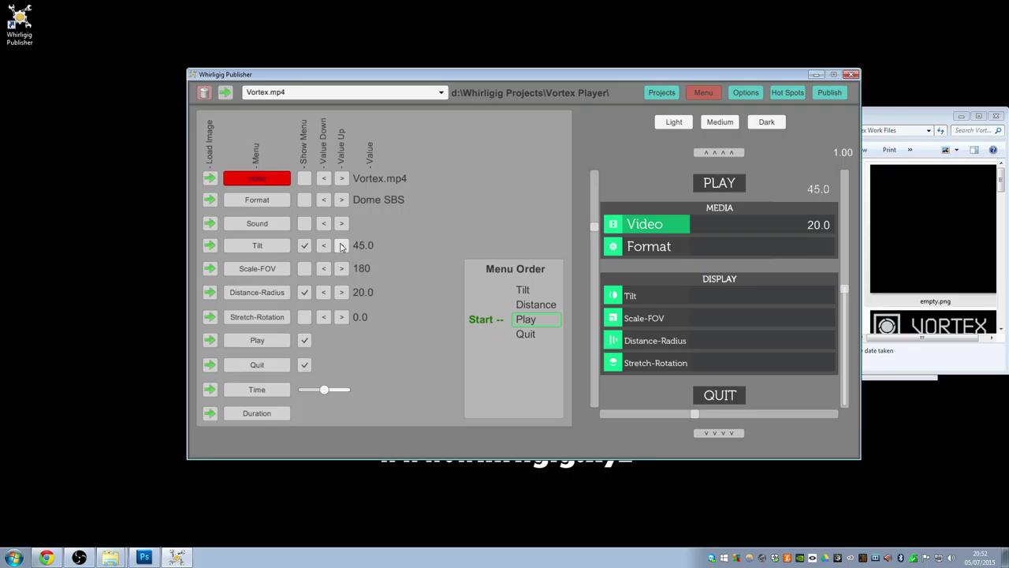